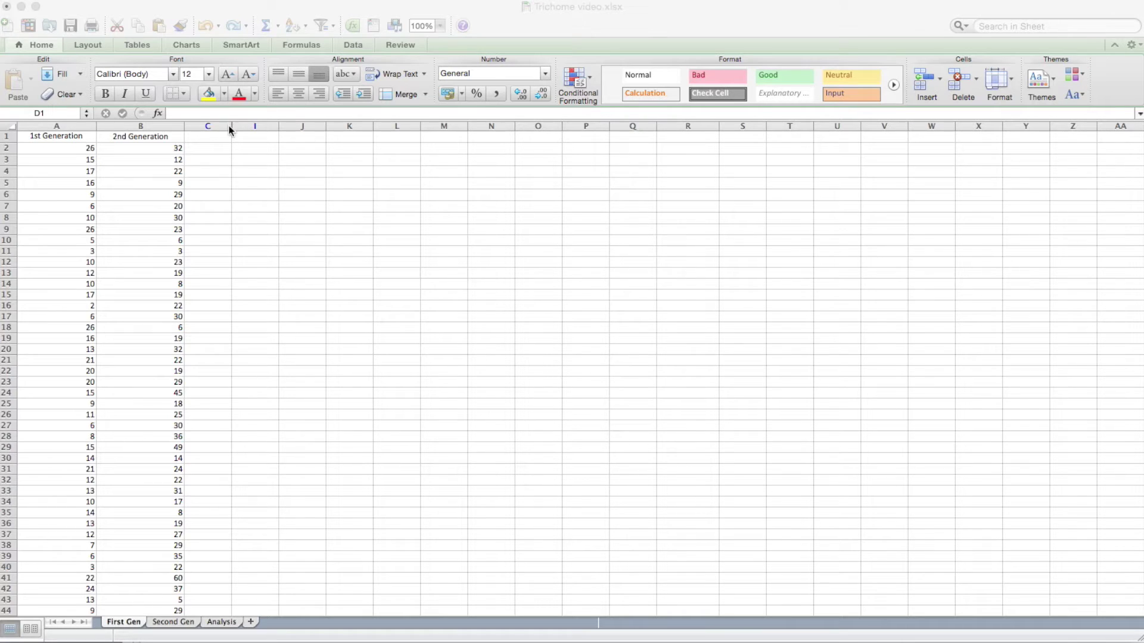
# Unhide the hidden columns D through H between columns C and I
pyautogui.click(212, 124)
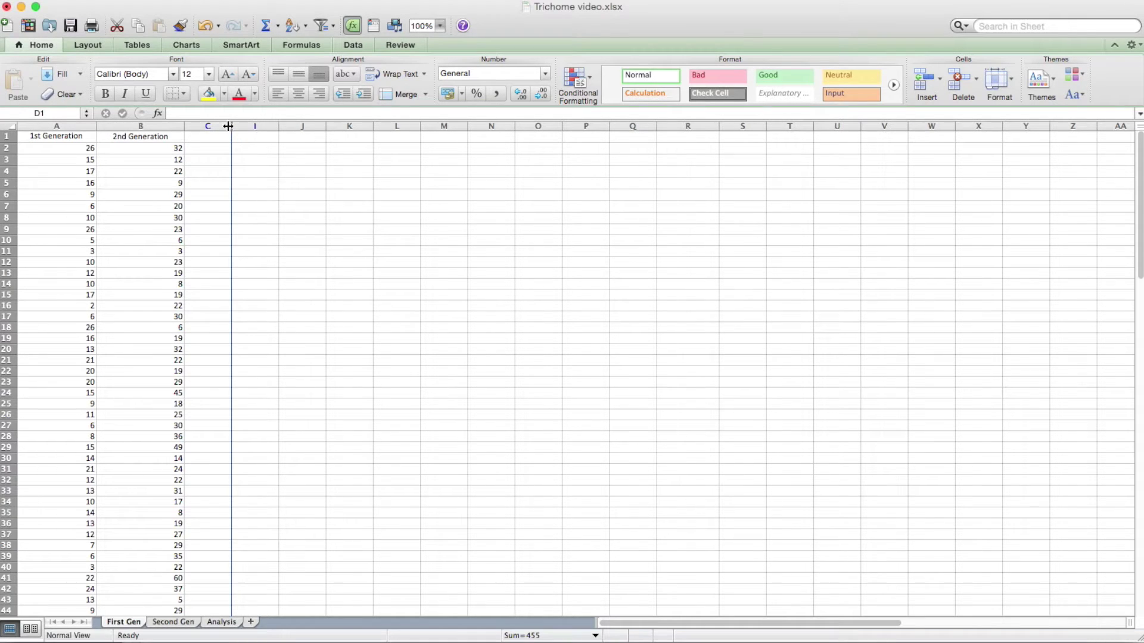
pyautogui.moveTo(213, 125); pyautogui.dragTo(268, 123)
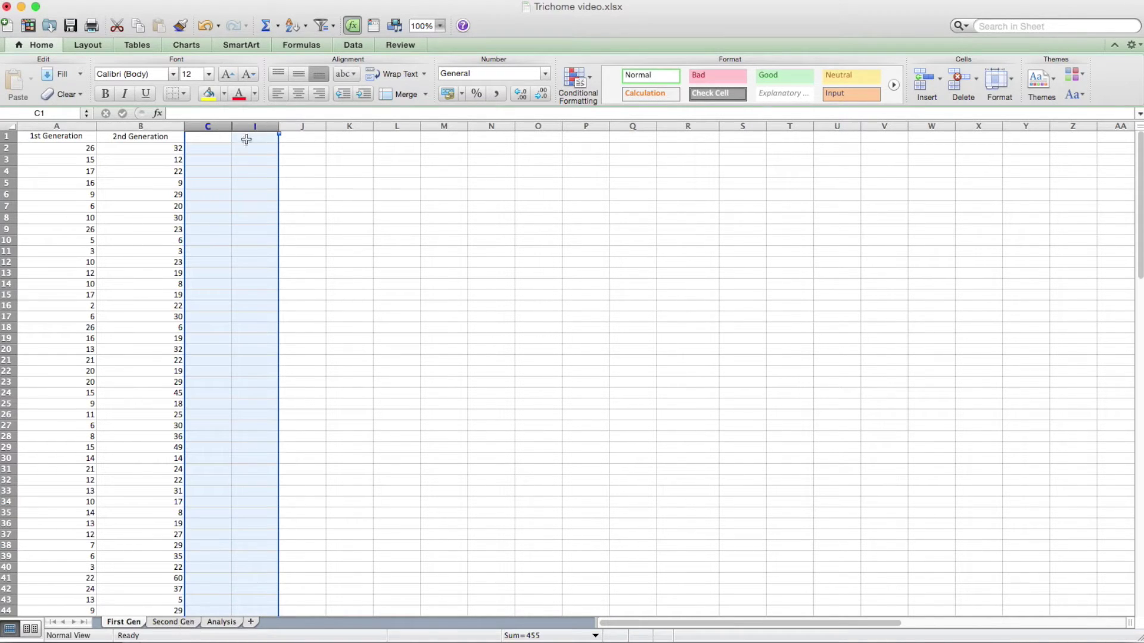
pyautogui.rightClick(235, 161)
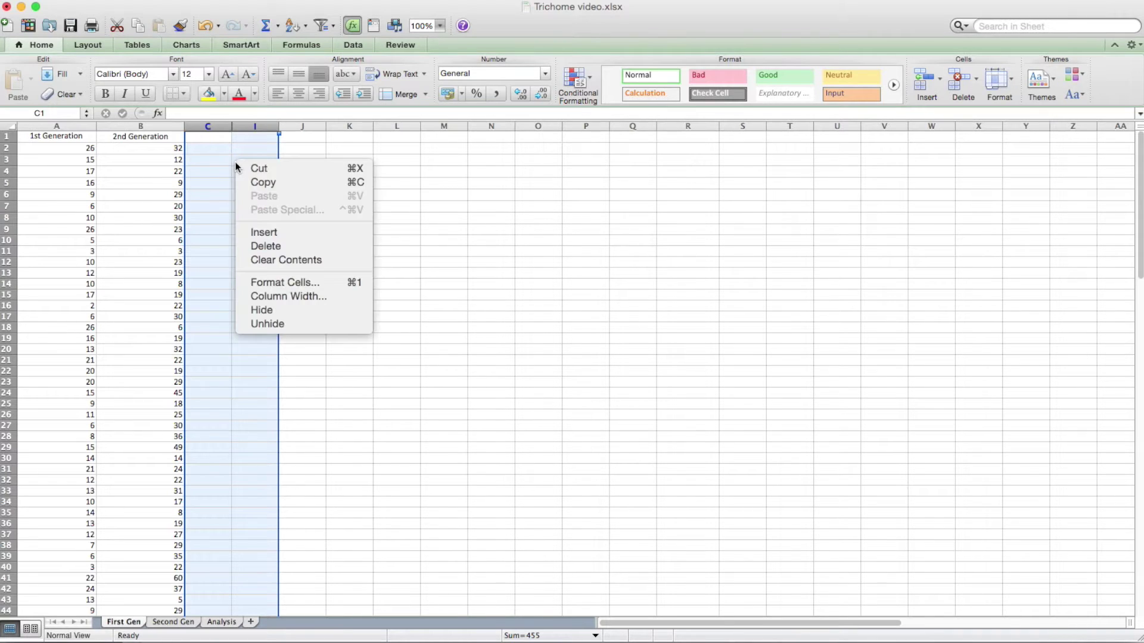
pyautogui.click(281, 324)
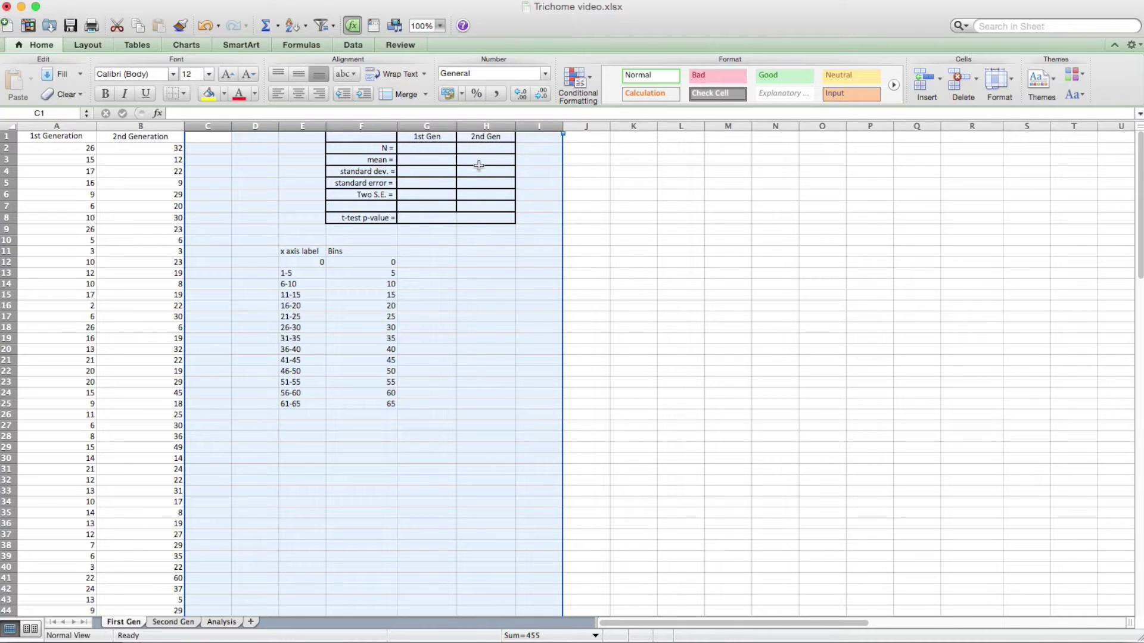
# Check the first bin value in F12 and select G12:G25 for the 1st Gen counts
pyautogui.click(435, 273)
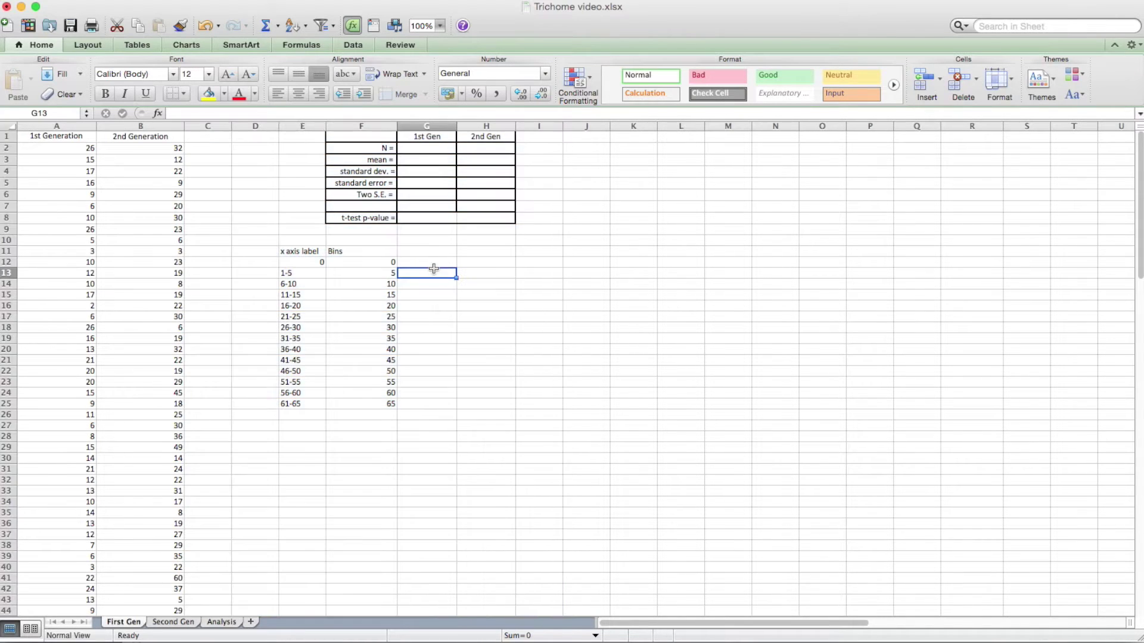
pyautogui.click(379, 262)
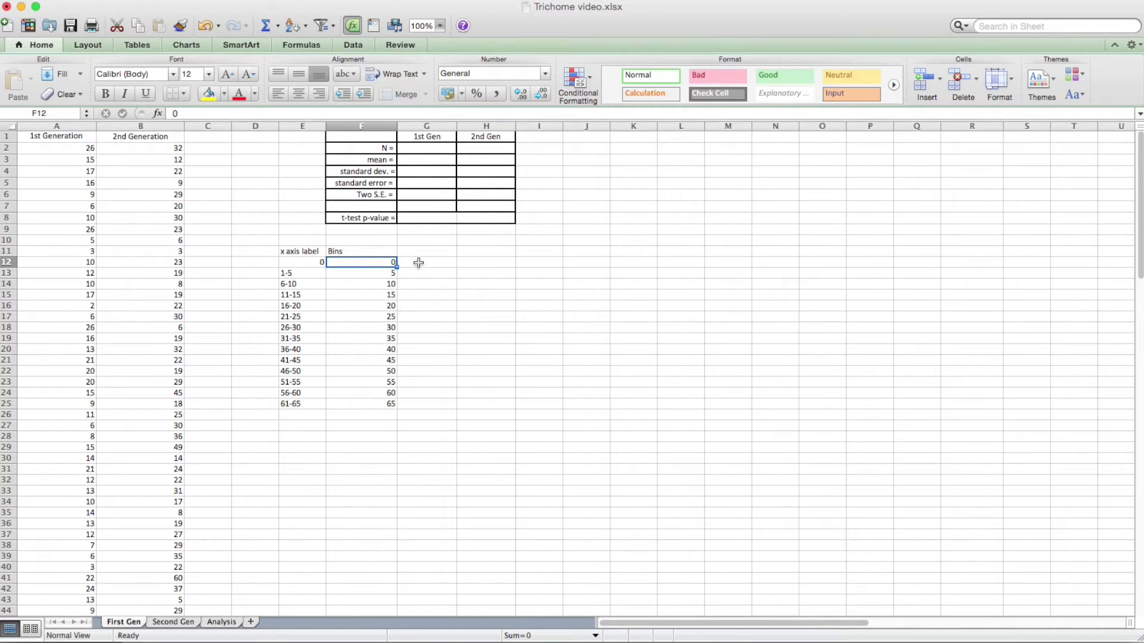
pyautogui.moveTo(419, 263); pyautogui.dragTo(419, 401)
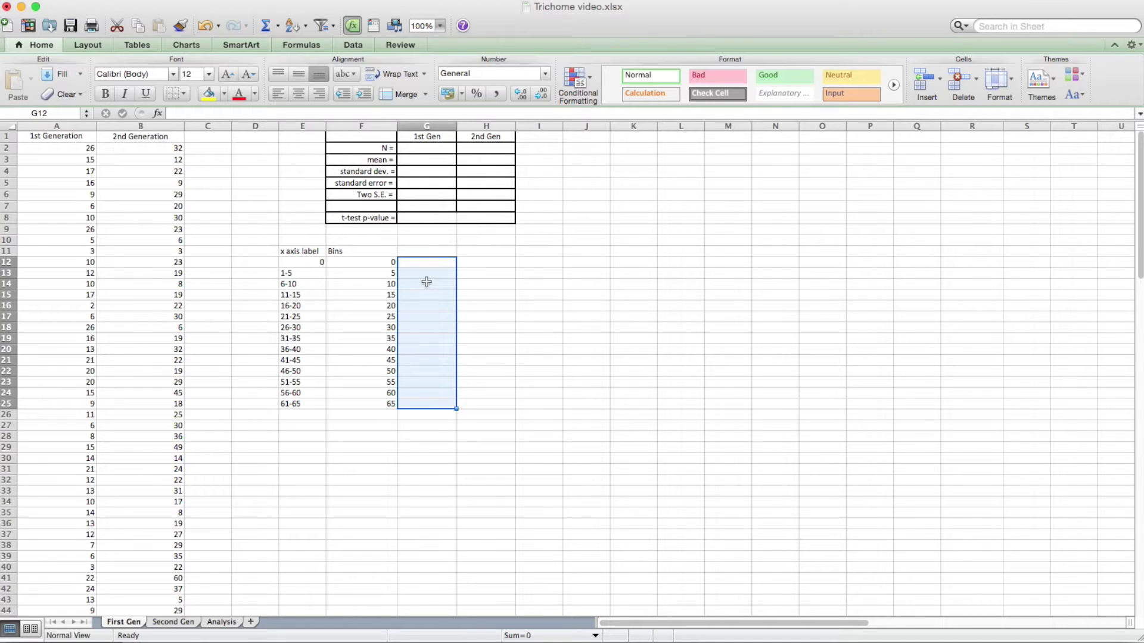
# Enter =FREQUENCY(A2:A101,$F$12:$F$25) as an array in G12:G25 and fill it into H12:H25
pyautogui.write('=')
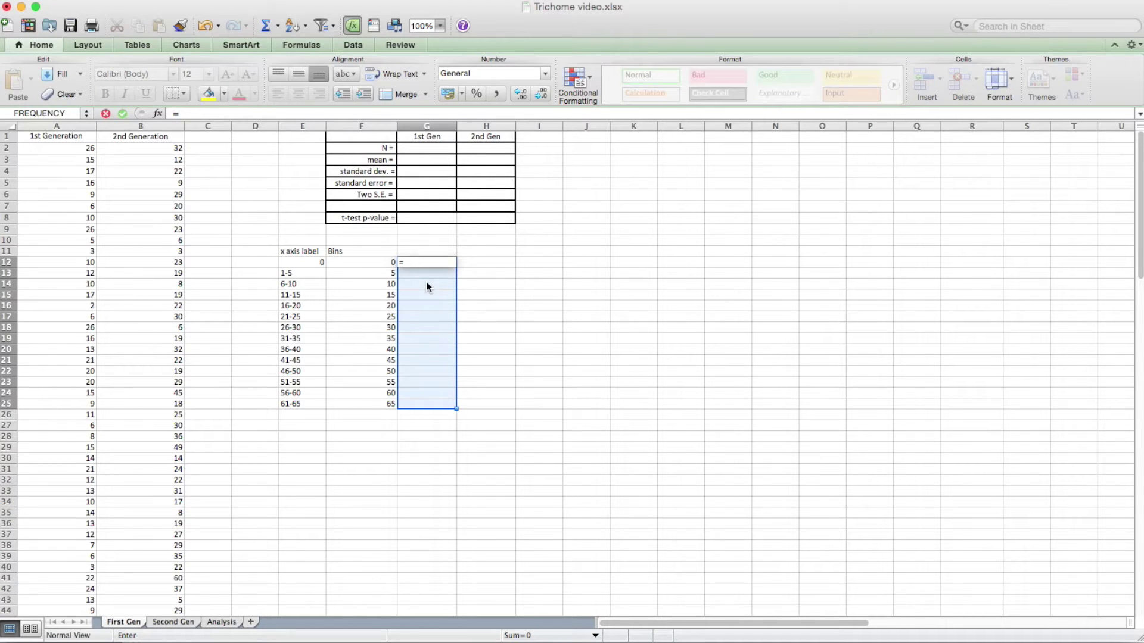
pyautogui.write('f')
pyautogui.doubleClick(426, 287)
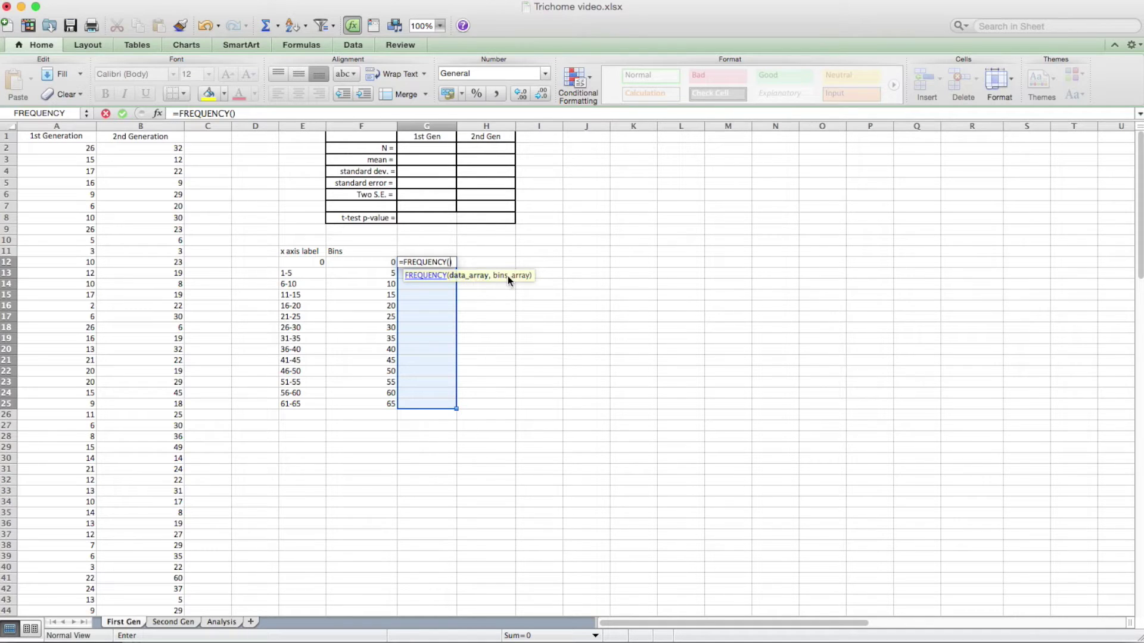
pyautogui.click(69, 151)
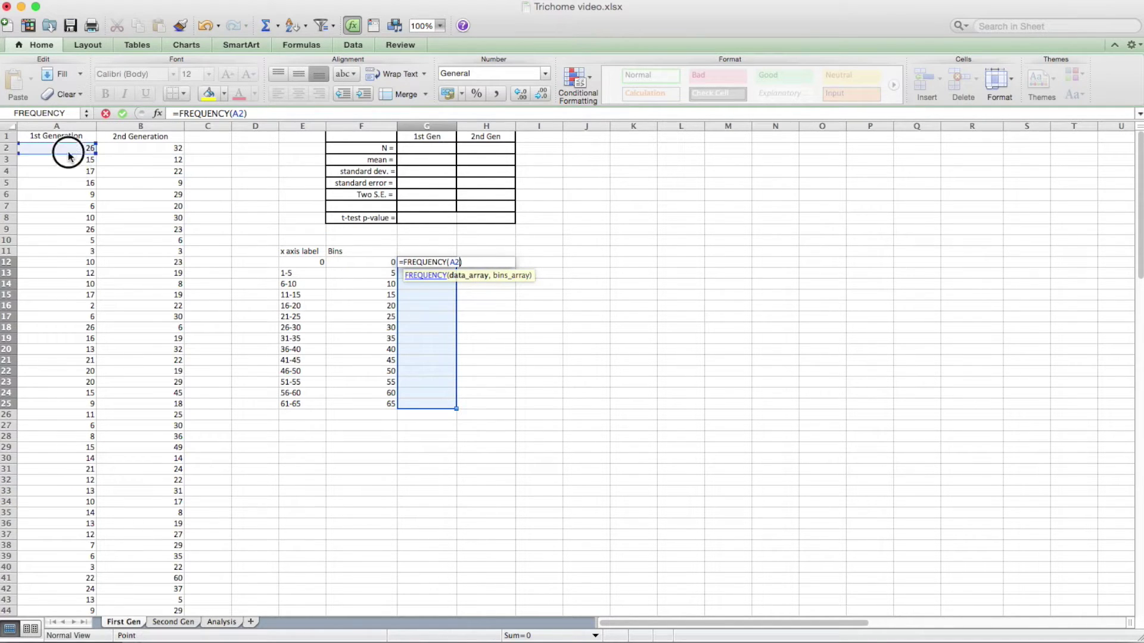
pyautogui.moveTo(69, 156); pyautogui.dragTo(64, 286)
pyautogui.hscroll(1, 66, 278)
pyautogui.scroll(20, 321, 331)
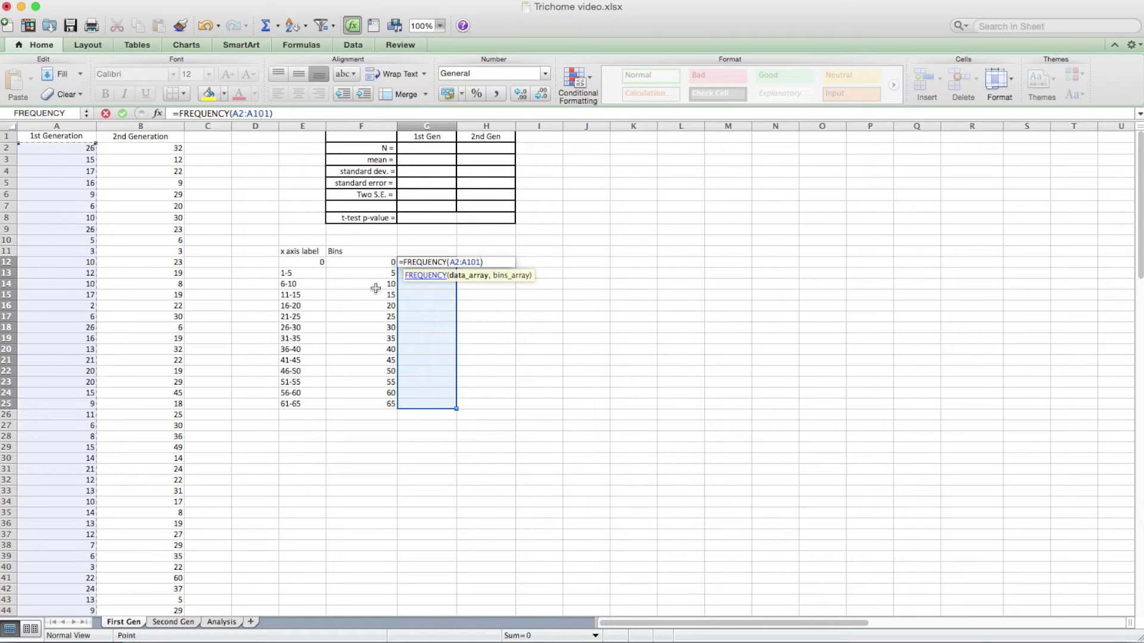
pyautogui.write(',')
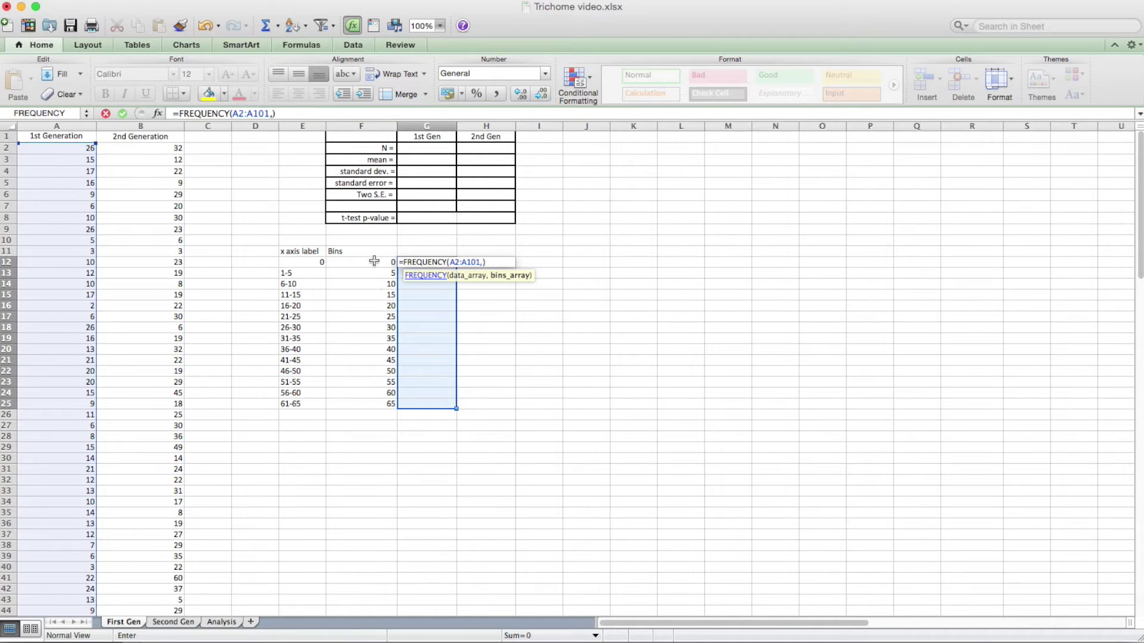
pyautogui.moveTo(374, 262); pyautogui.dragTo(381, 404)
pyautogui.press('super+t')
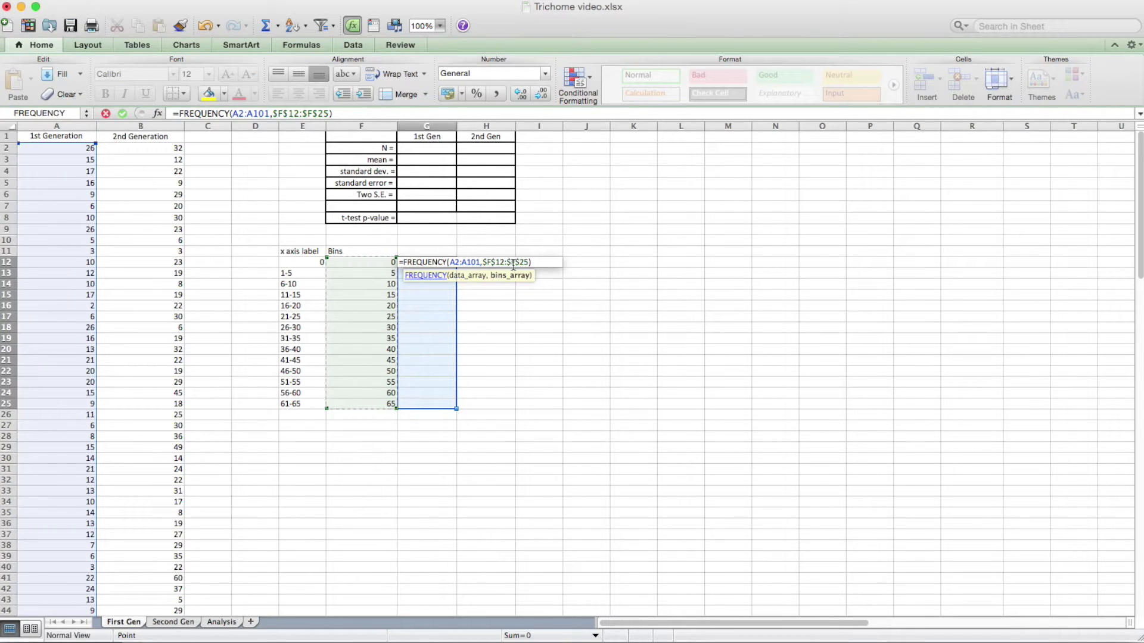
pyautogui.hotkey('ctrl', 'shift', 'Return')
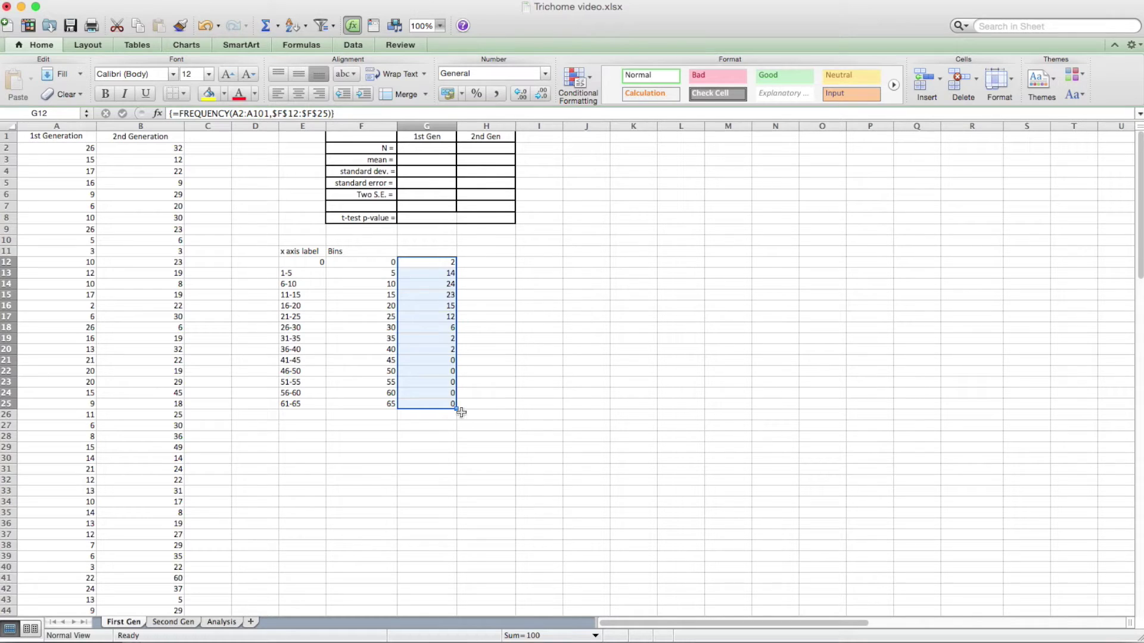
pyautogui.moveTo(458, 410); pyautogui.dragTo(500, 410)
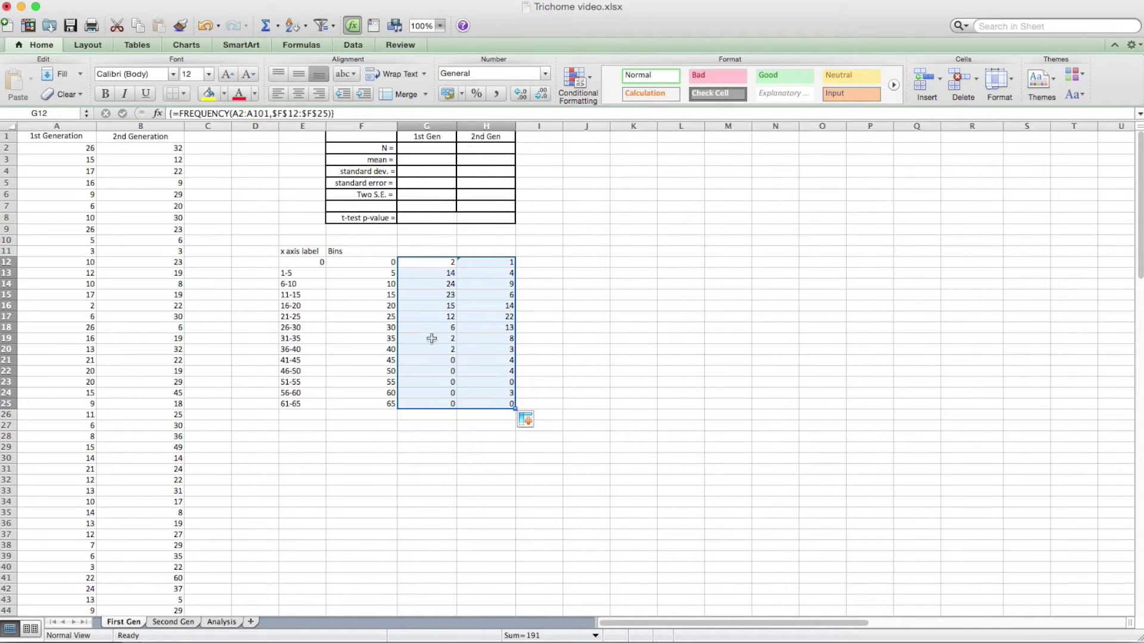
pyautogui.click(186, 46)
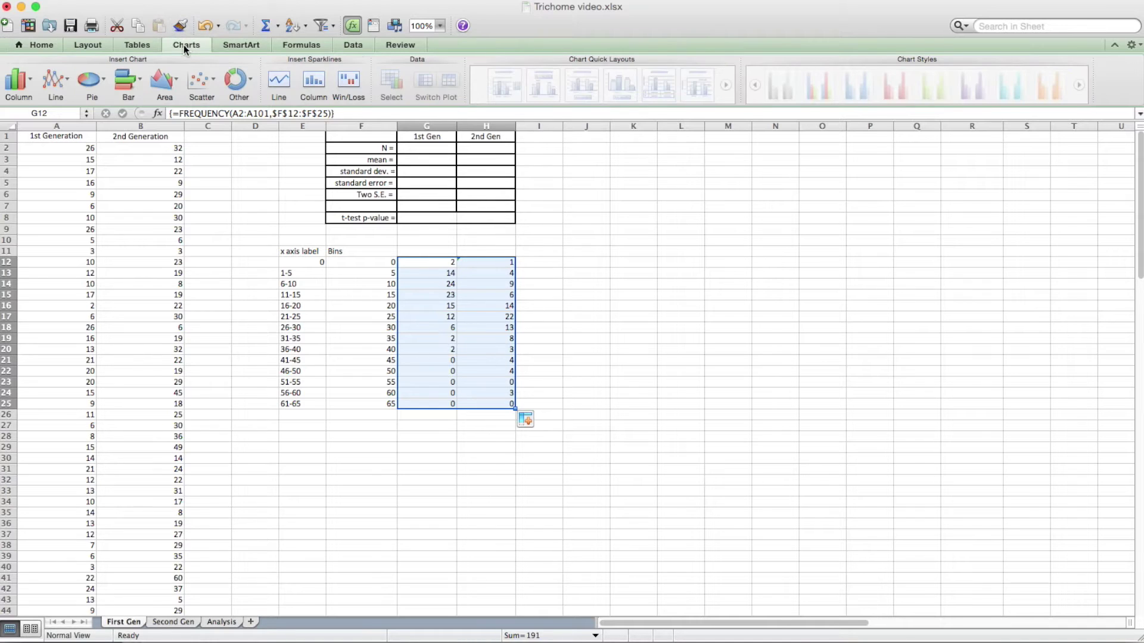
# Insert a clustered column chart of the bin counts and delete its legend
pyautogui.click(16, 85)
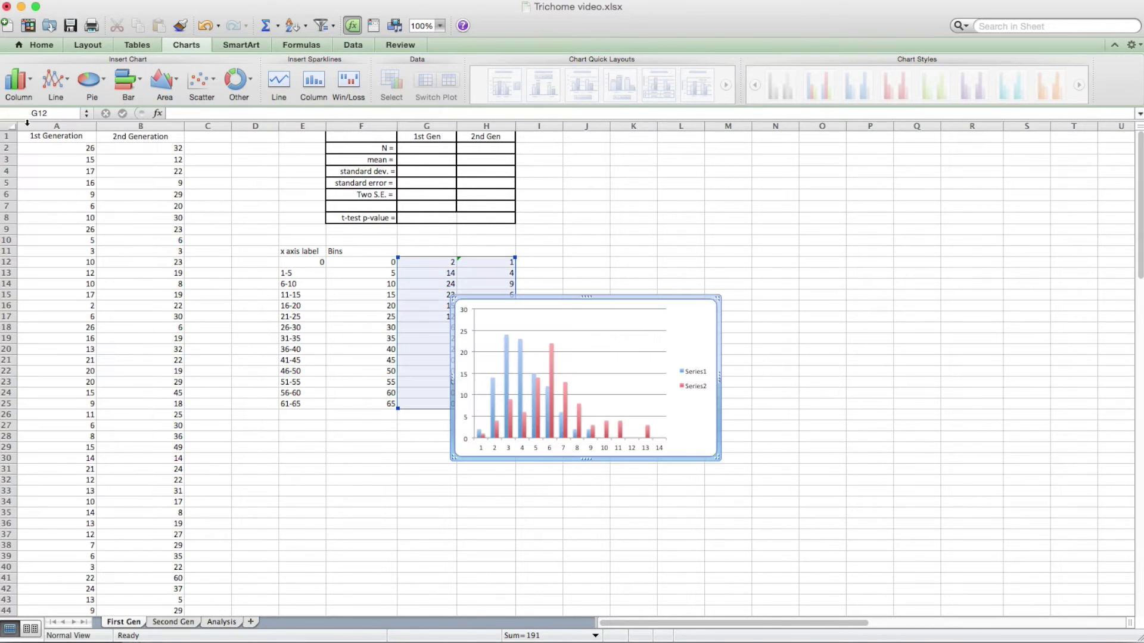
pyautogui.click(700, 378)
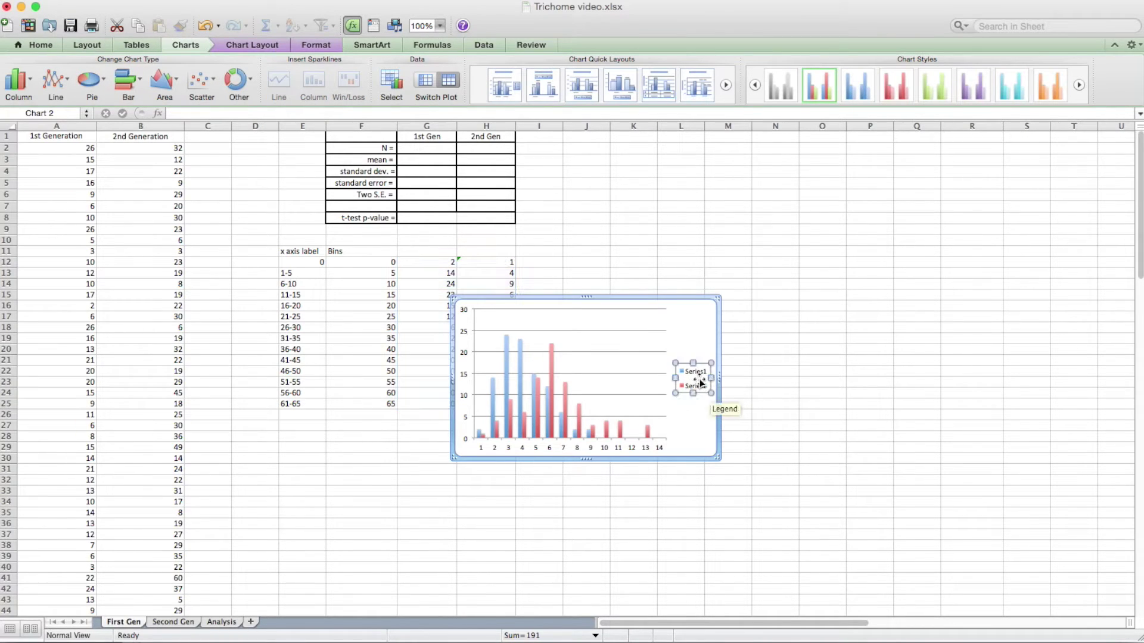
pyautogui.press('Delete')
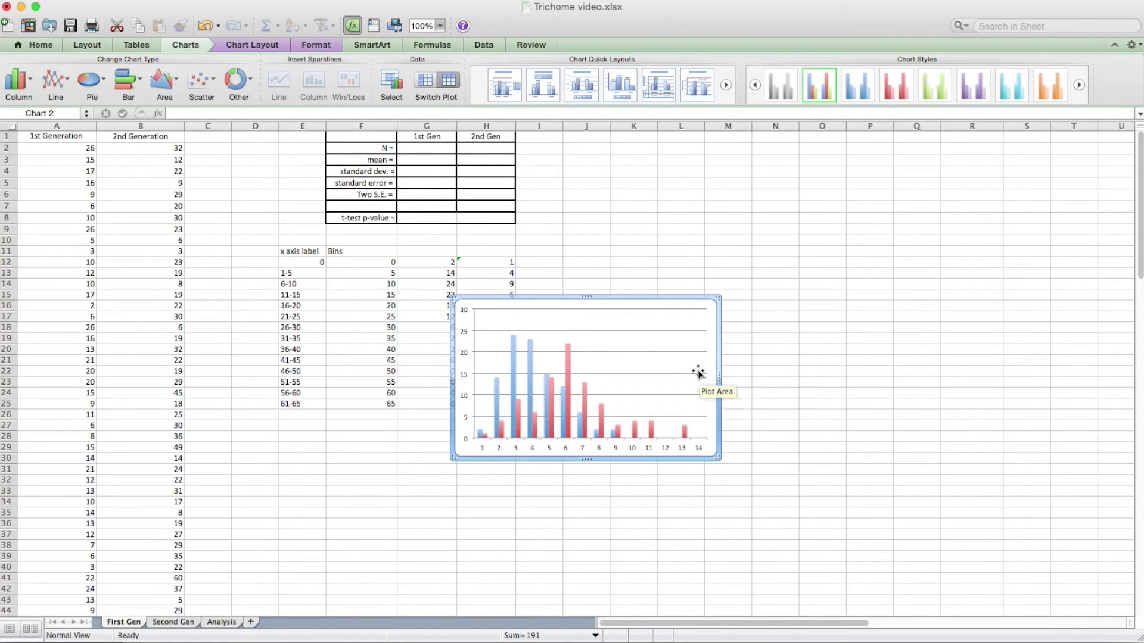
# Enlarge the chart and move it up beside the tables
pyautogui.moveTo(716, 454); pyautogui.dragTo(753, 516)
pyautogui.moveTo(567, 302); pyautogui.dragTo(387, 236)
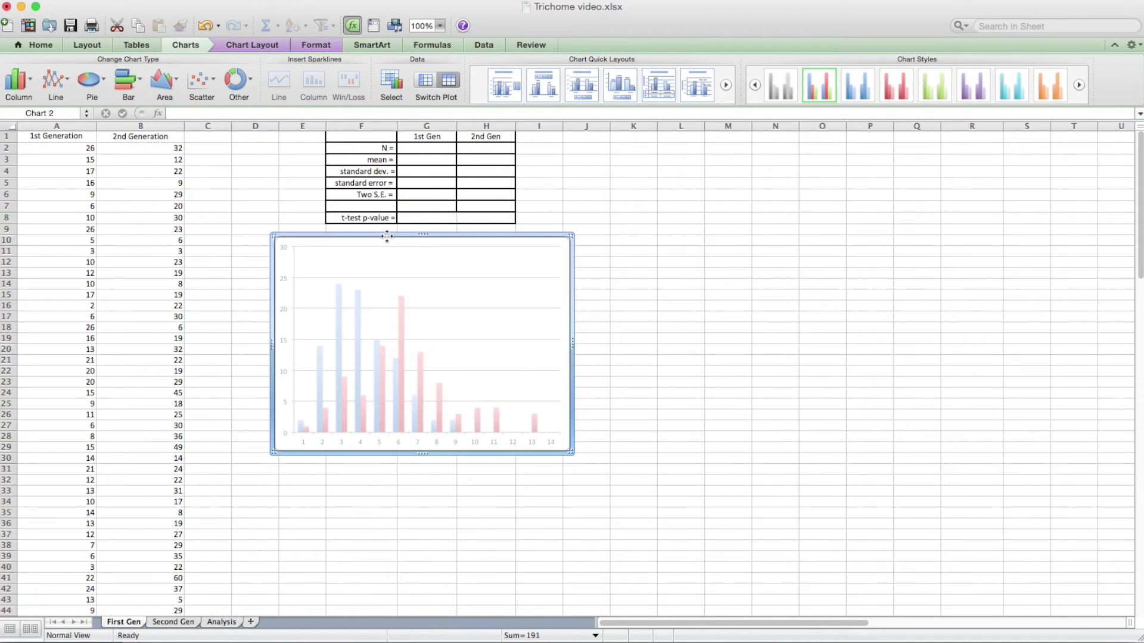
pyautogui.click(573, 457)
pyautogui.moveTo(573, 457); pyautogui.dragTo(596, 477)
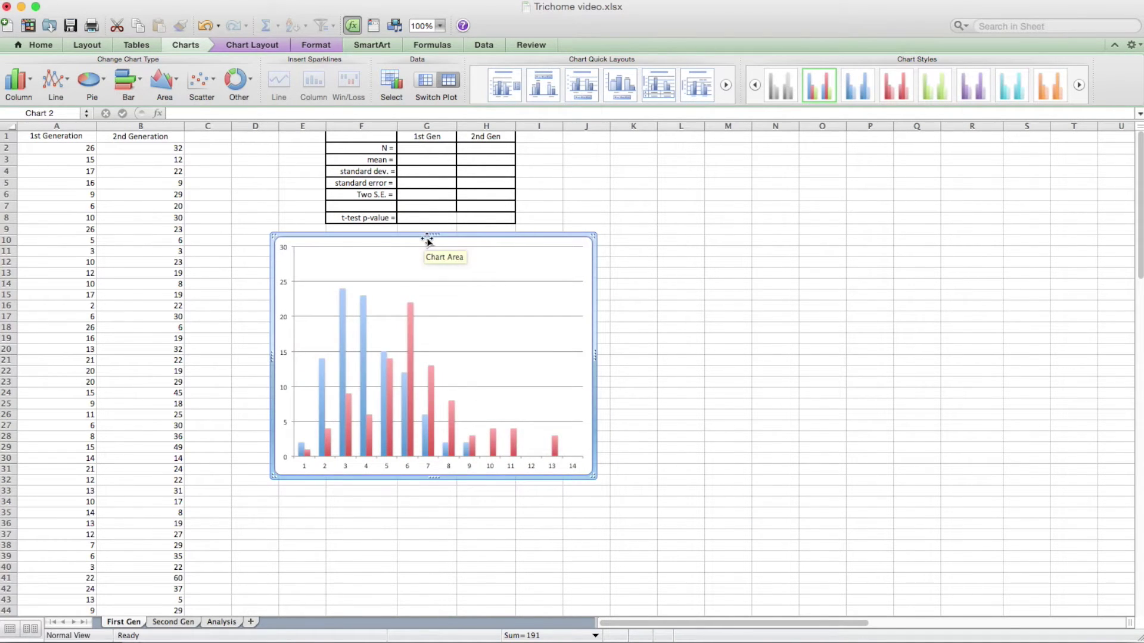
pyautogui.moveTo(428, 237); pyautogui.dragTo(473, 237)
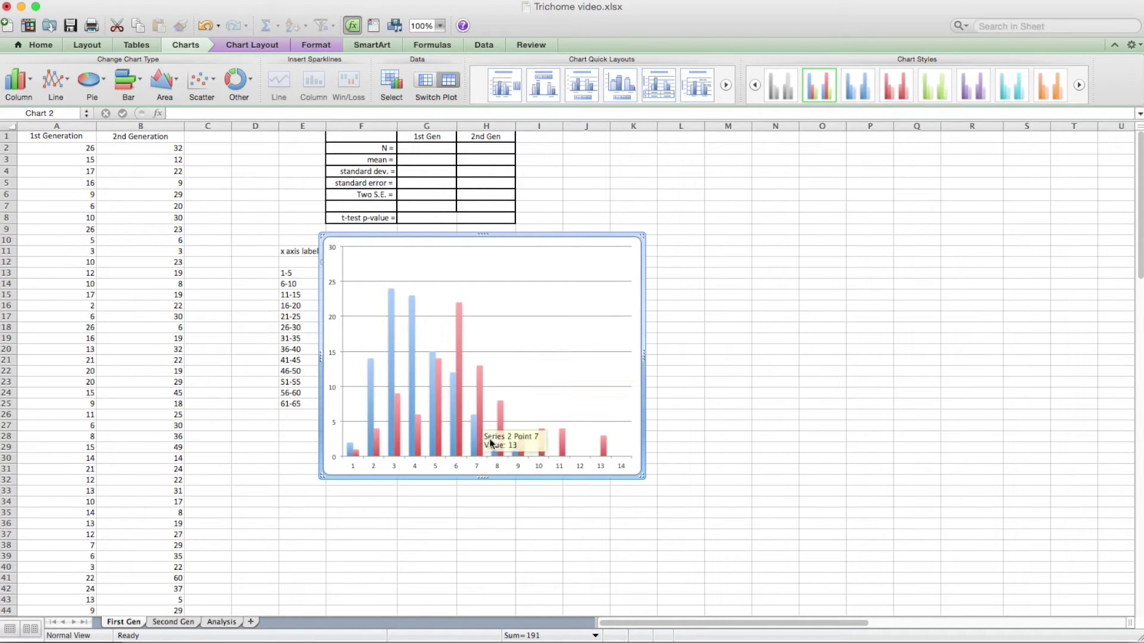
pyautogui.click(459, 397)
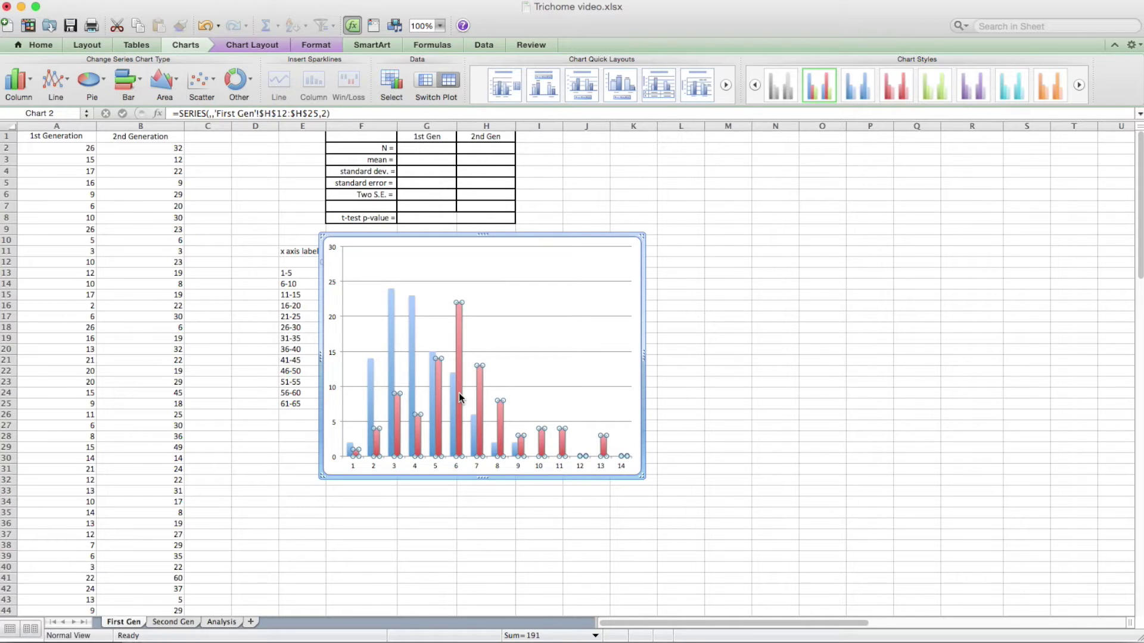
pyautogui.rightClick(459, 397)
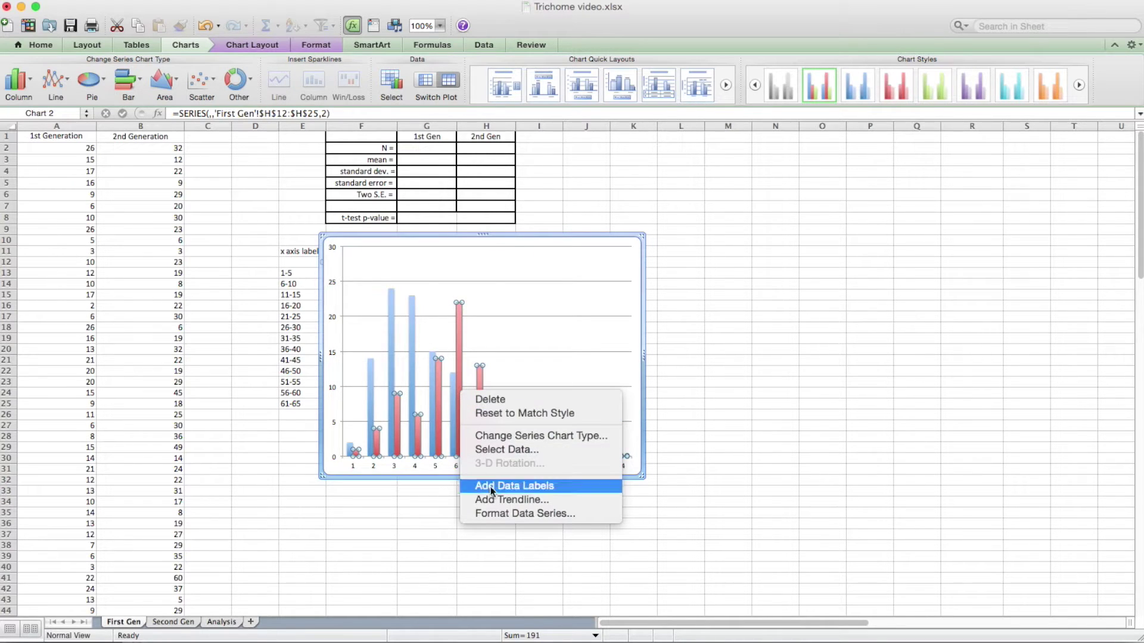
# Set the data series gap width to 10% and drag the chart larger
pyautogui.click(502, 514)
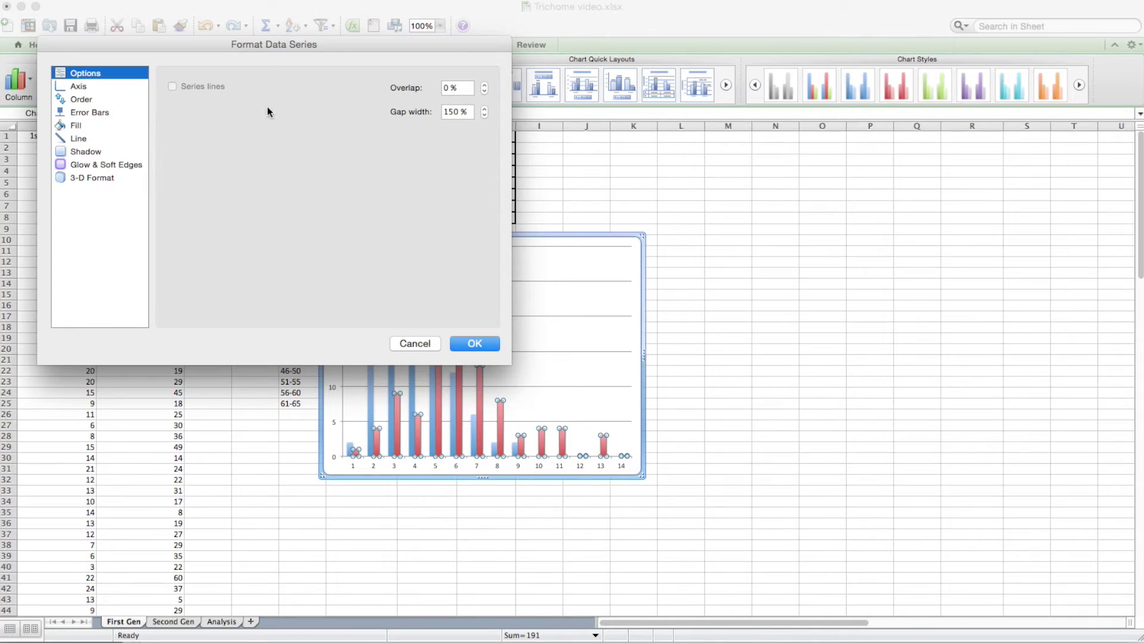
pyautogui.moveTo(455, 112); pyautogui.dragTo(439, 111)
pyautogui.write('10')
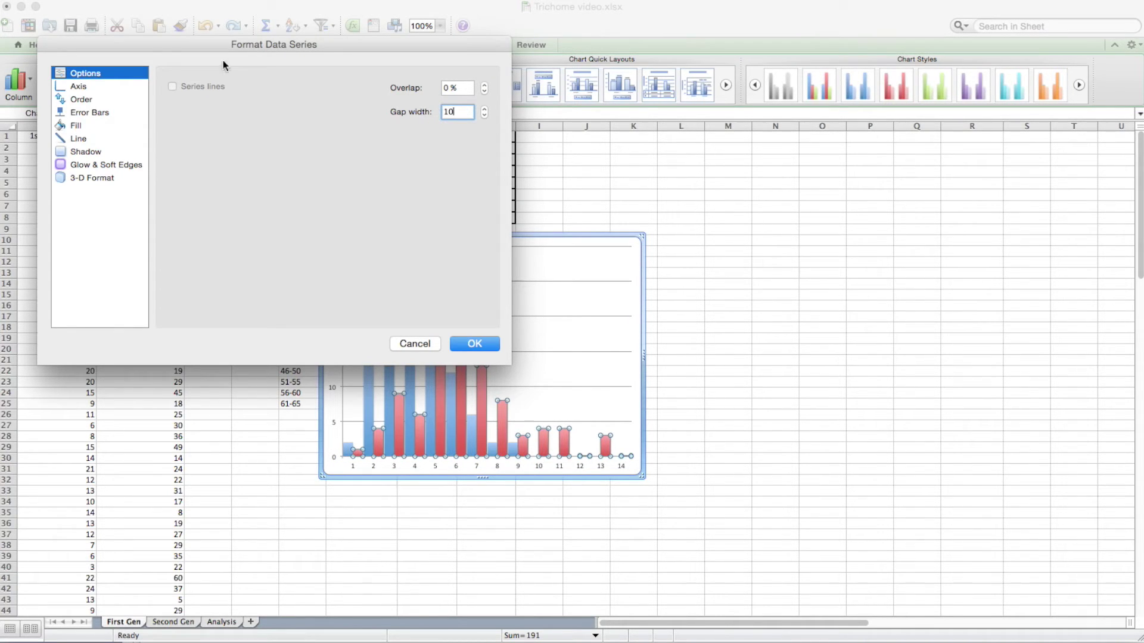
pyautogui.click(474, 344)
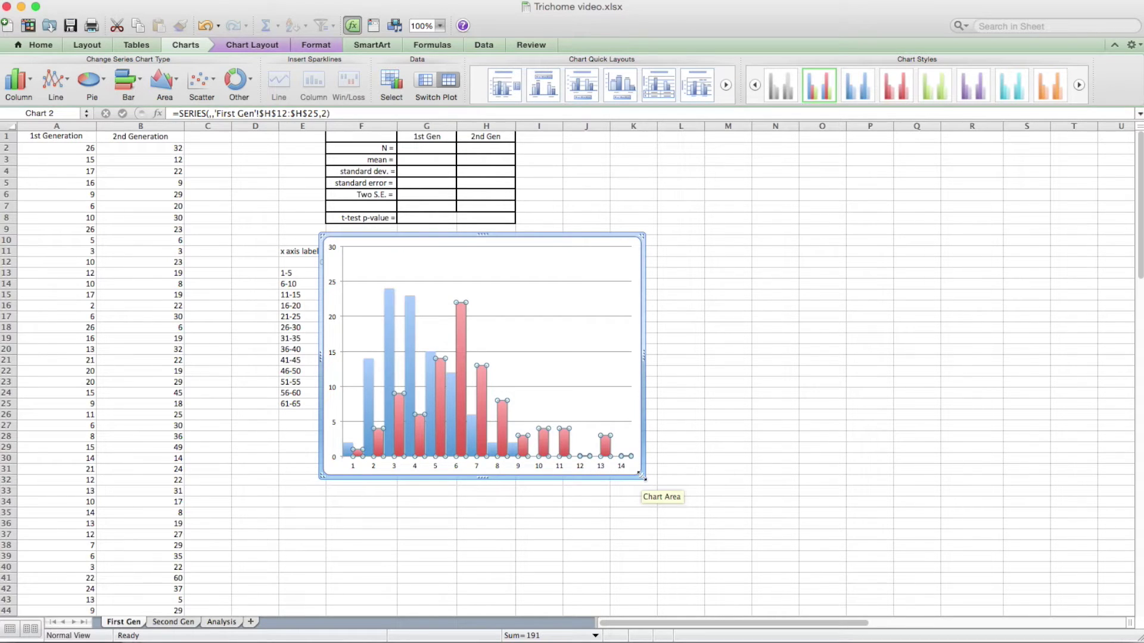
pyautogui.moveTo(642, 474); pyautogui.dragTo(654, 516)
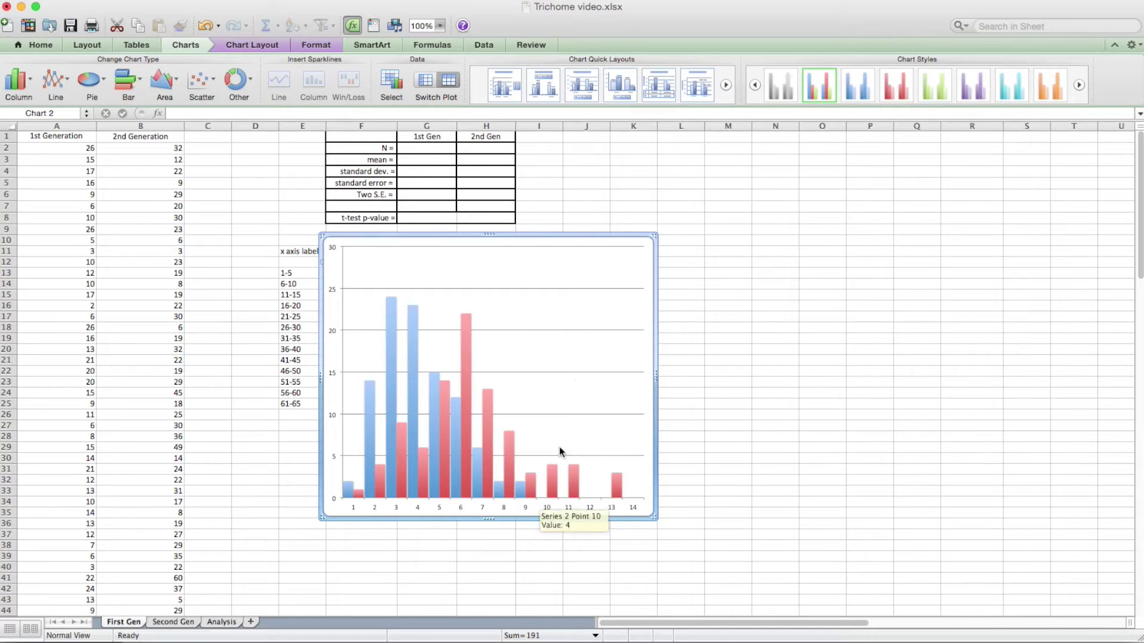
# Use the bin ranges in E12:E25 as the chart's horizontal axis labels
pyautogui.rightClick(565, 316)
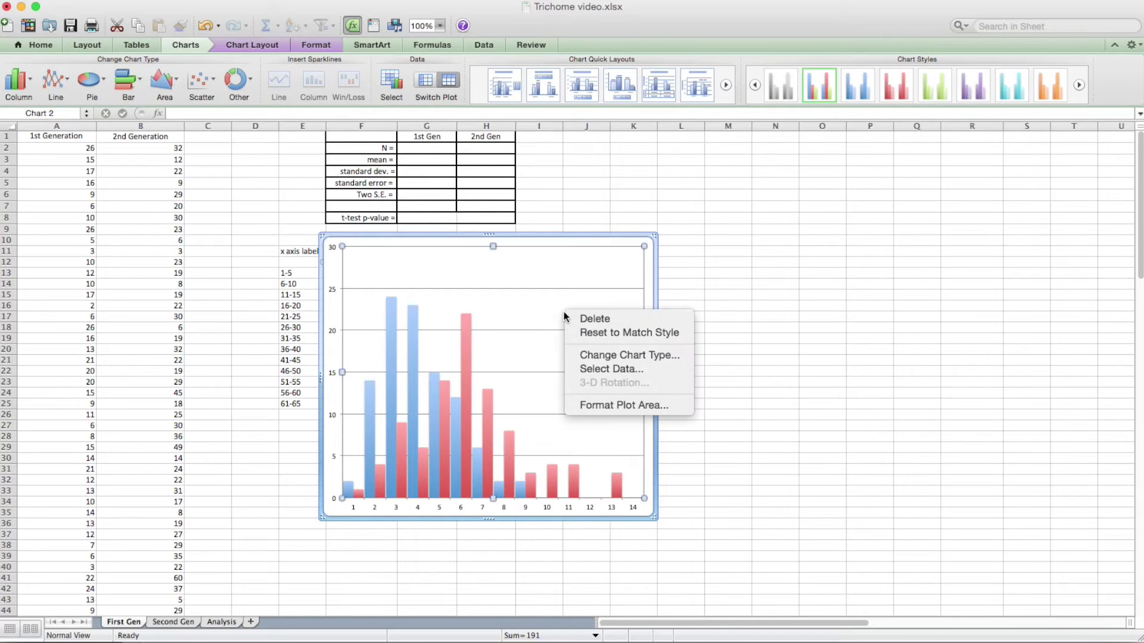
pyautogui.click(602, 371)
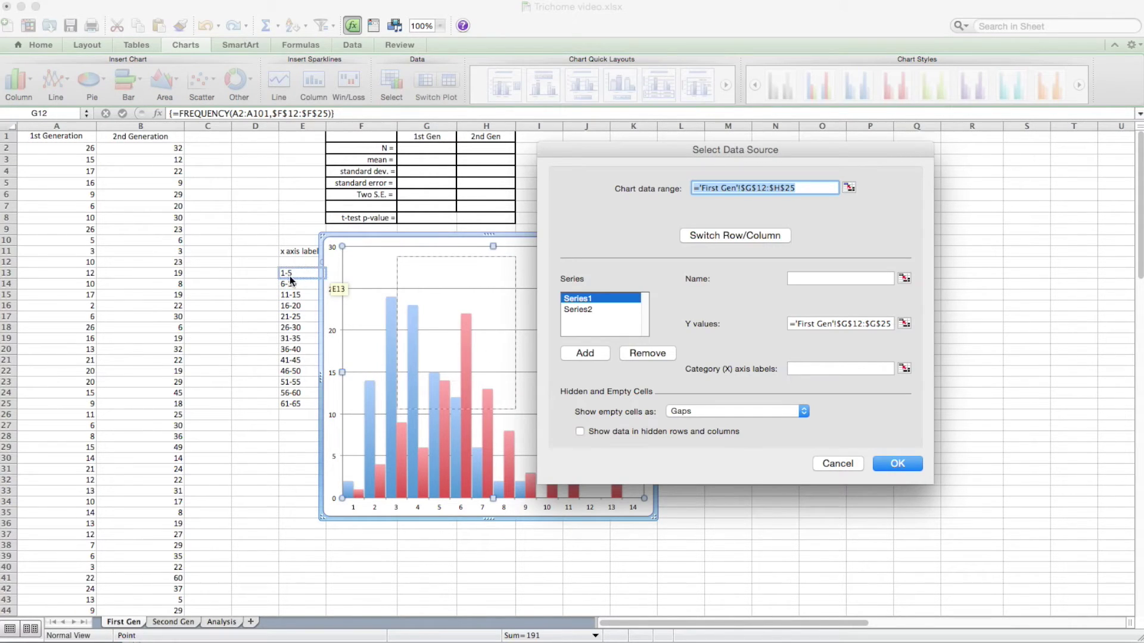
pyautogui.click(904, 369)
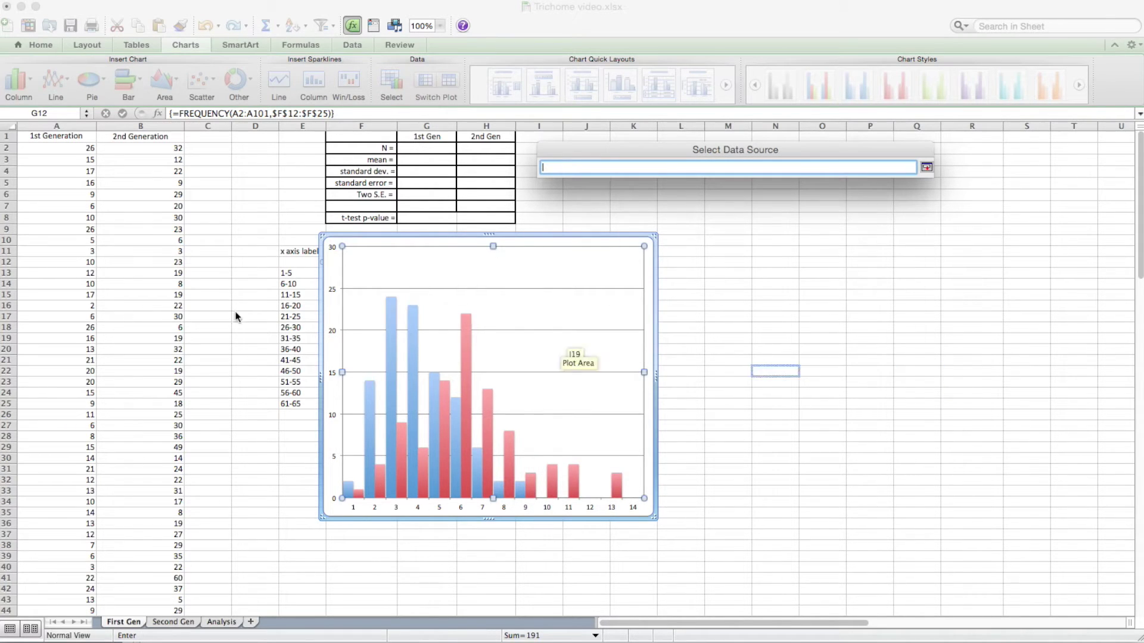
pyautogui.click(292, 265)
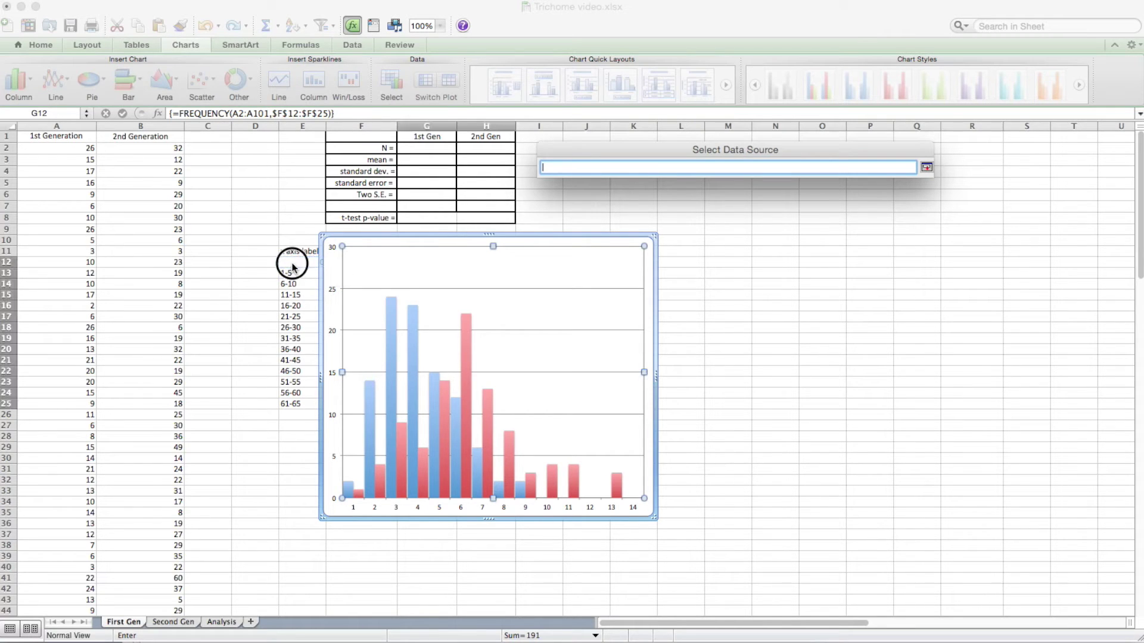
pyautogui.moveTo(292, 265); pyautogui.dragTo(295, 404)
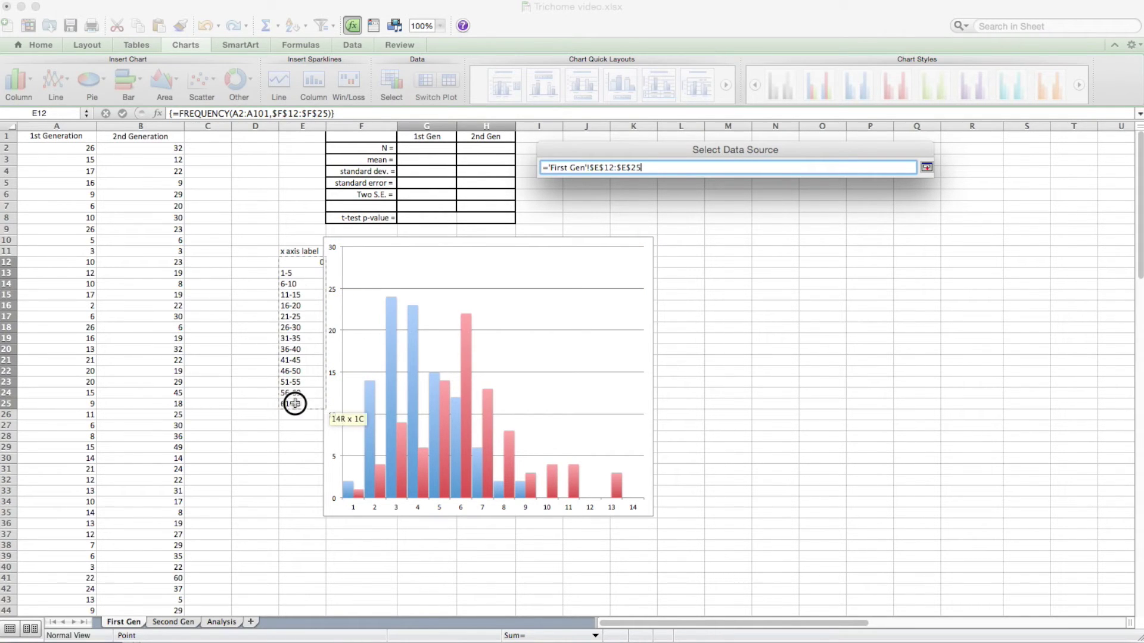
pyautogui.click(926, 167)
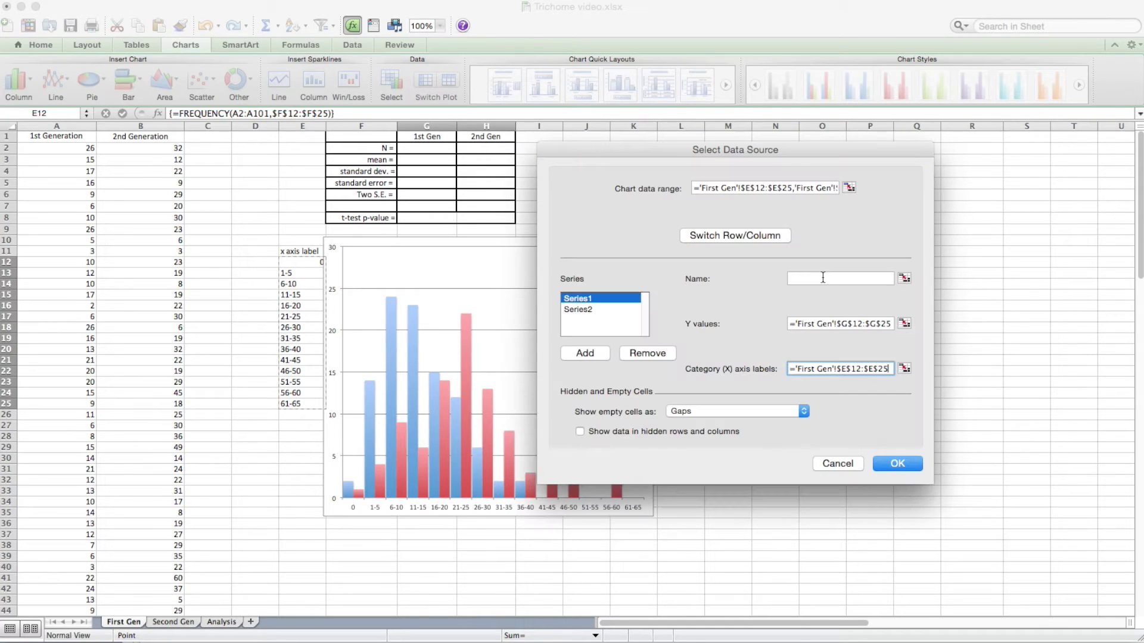
pyautogui.click(888, 463)
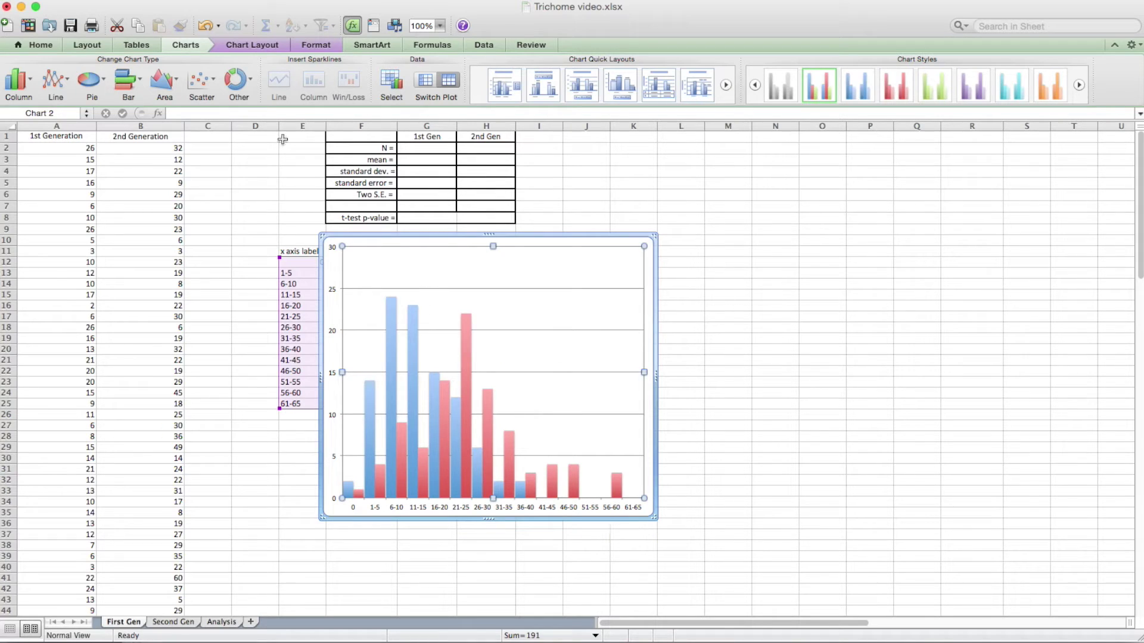
pyautogui.click(256, 46)
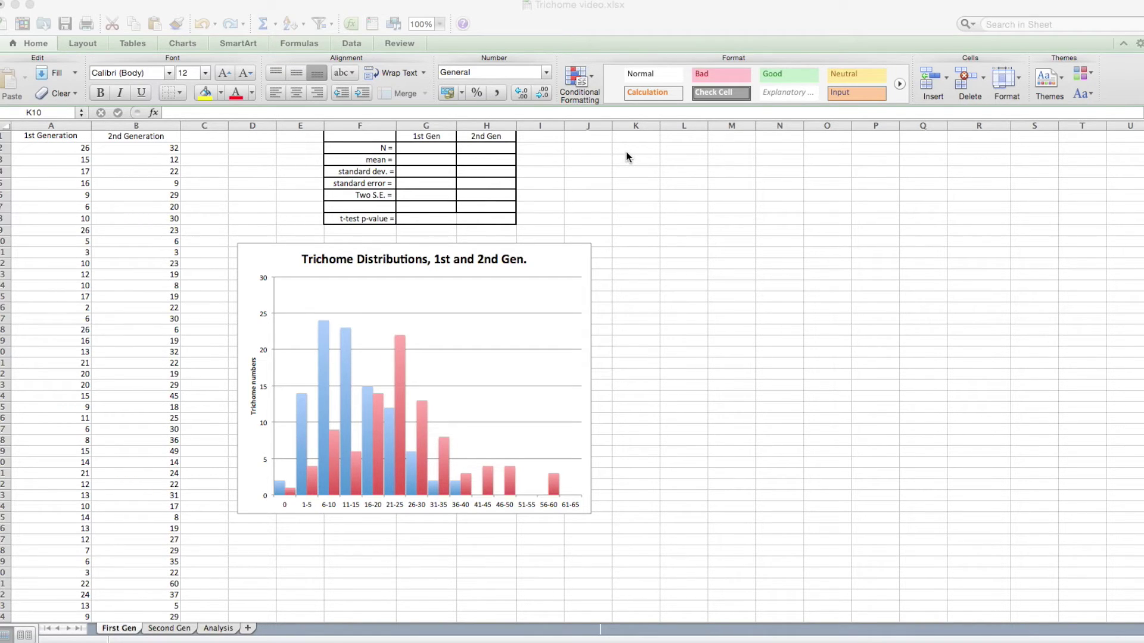
# Enter =COUNT(A2:A101) in G2 for the 1st Gen N of 100
pyautogui.click(413, 148)
pyautogui.click(417, 148)
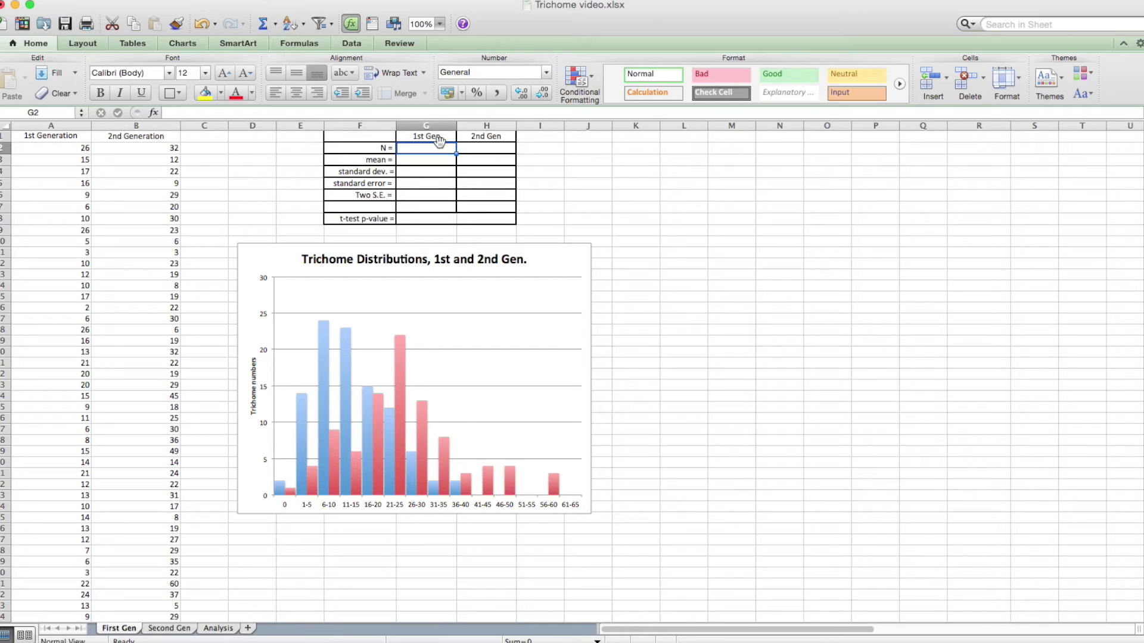
pyautogui.write('=cou')
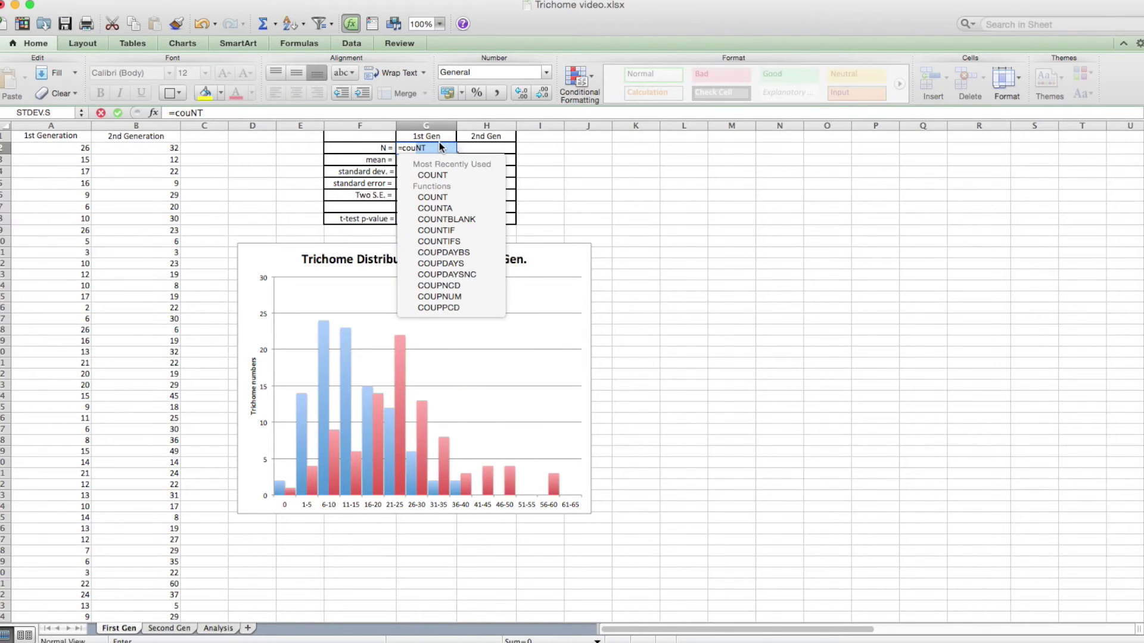
pyautogui.doubleClick(432, 175)
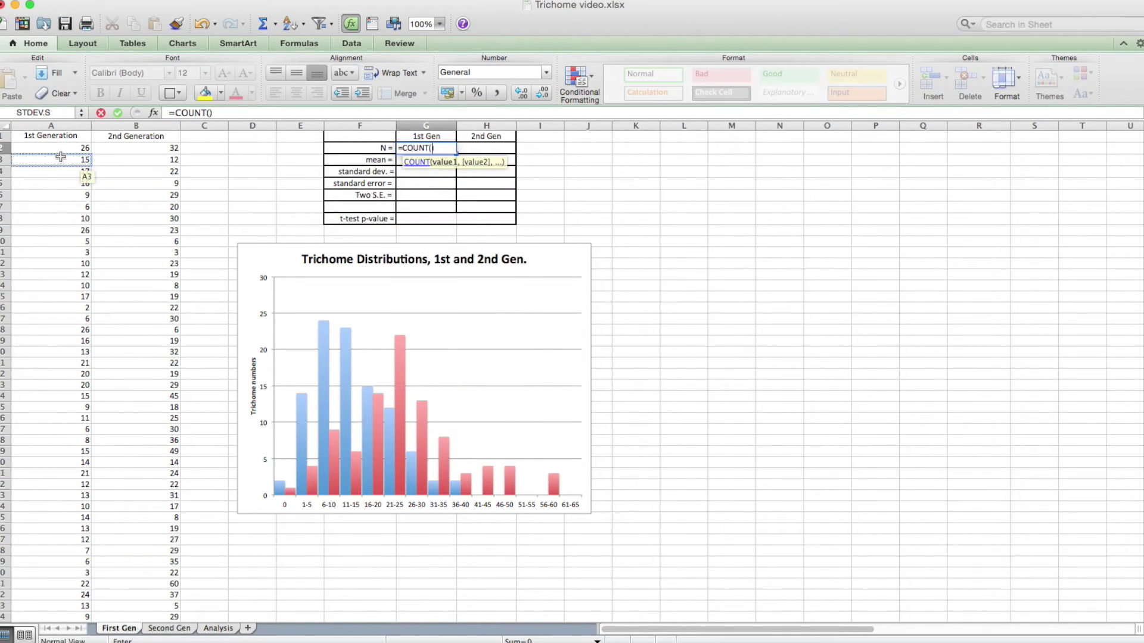
pyautogui.moveTo(60, 152); pyautogui.dragTo(53, 290)
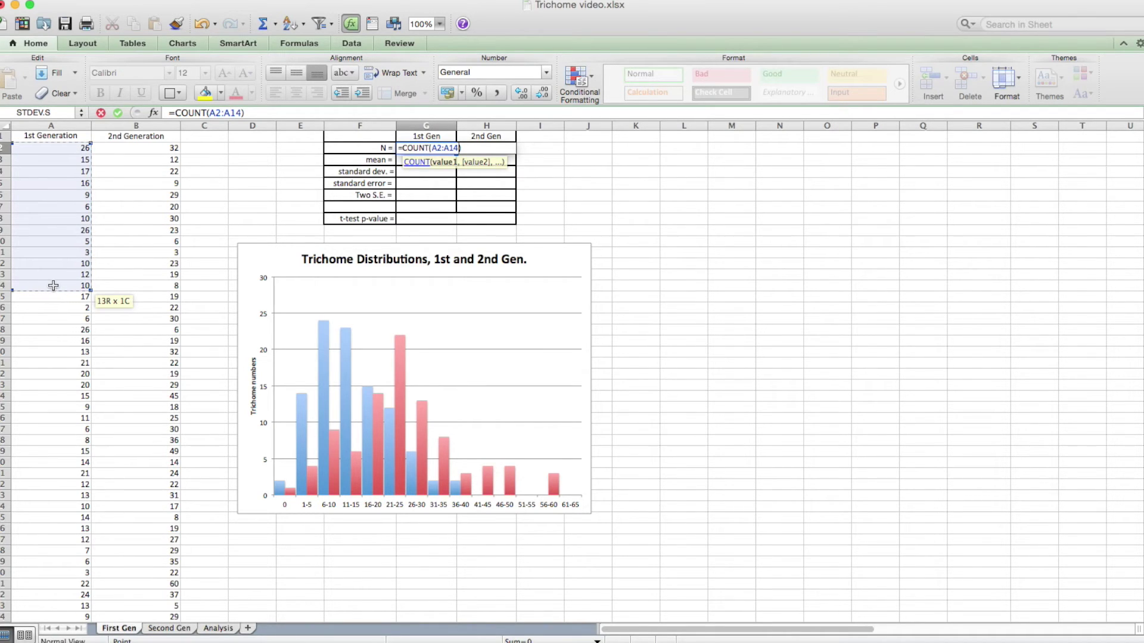
pyautogui.press('super+shift+Down')
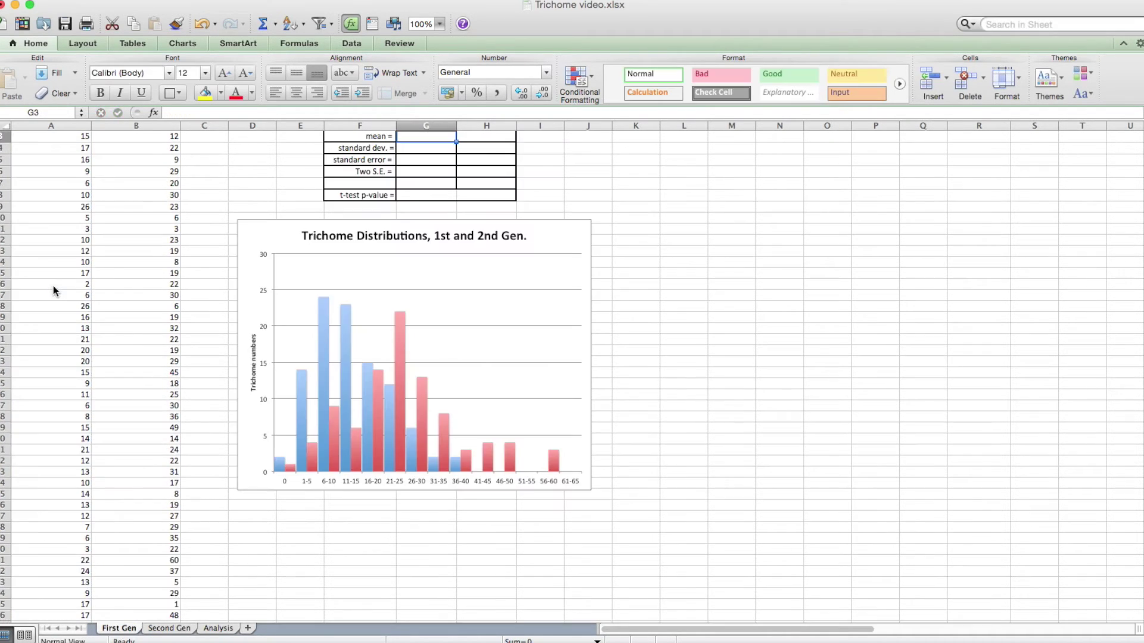
pyautogui.scroll(2, 88, 256)
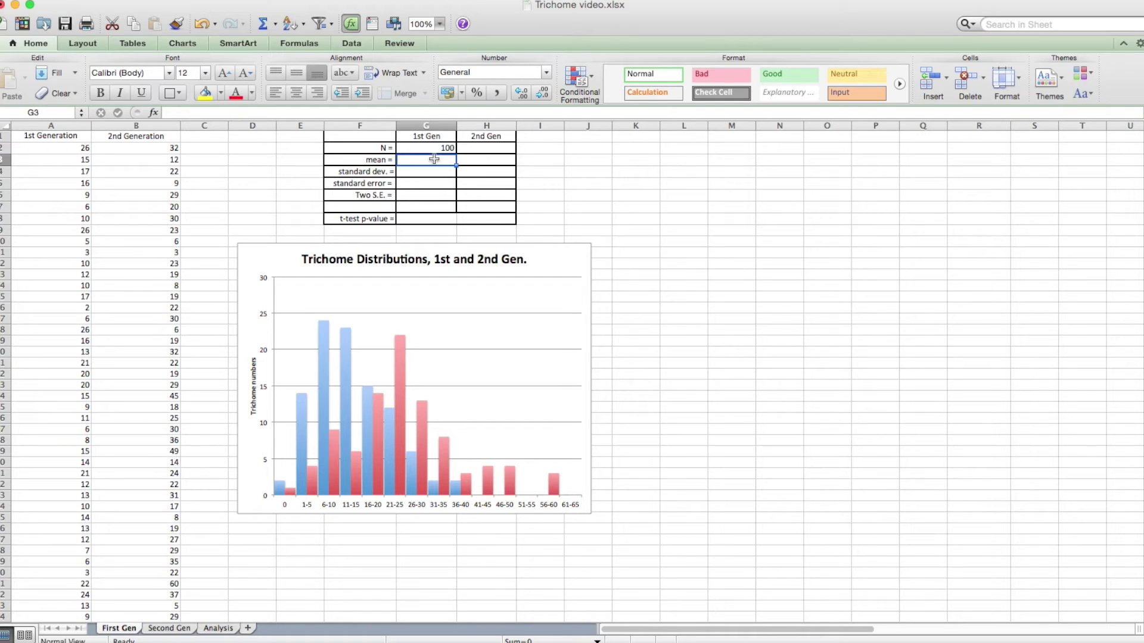
# Enter =AVERAGE(A2:A101) in G3 for the 1st Gen mean of 13.98
pyautogui.write('=av')
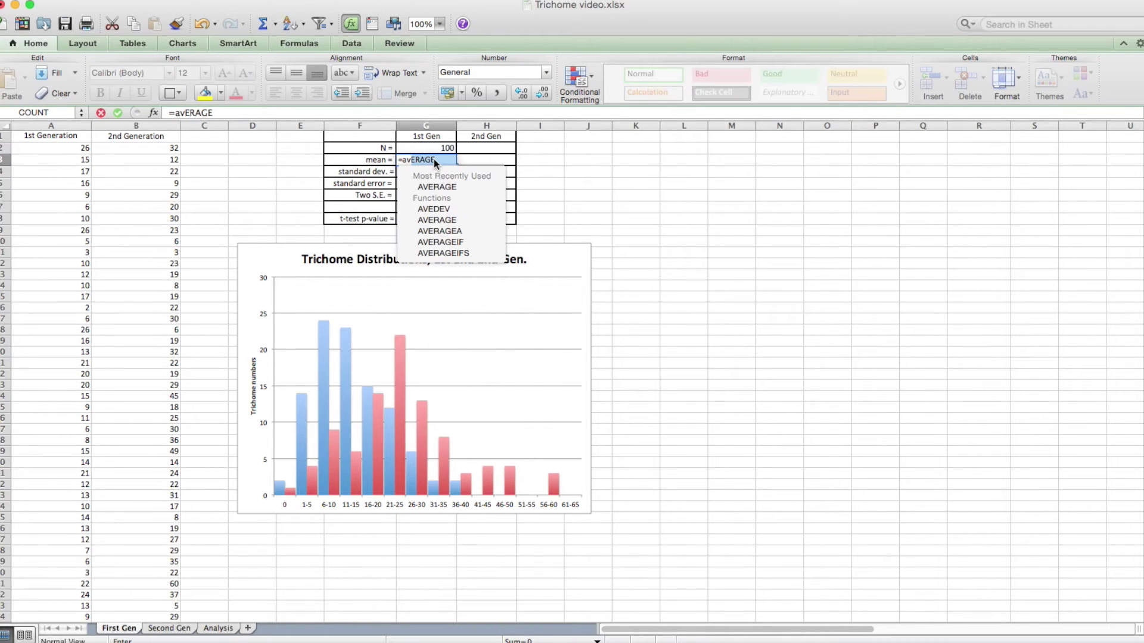
pyautogui.doubleClick(435, 187)
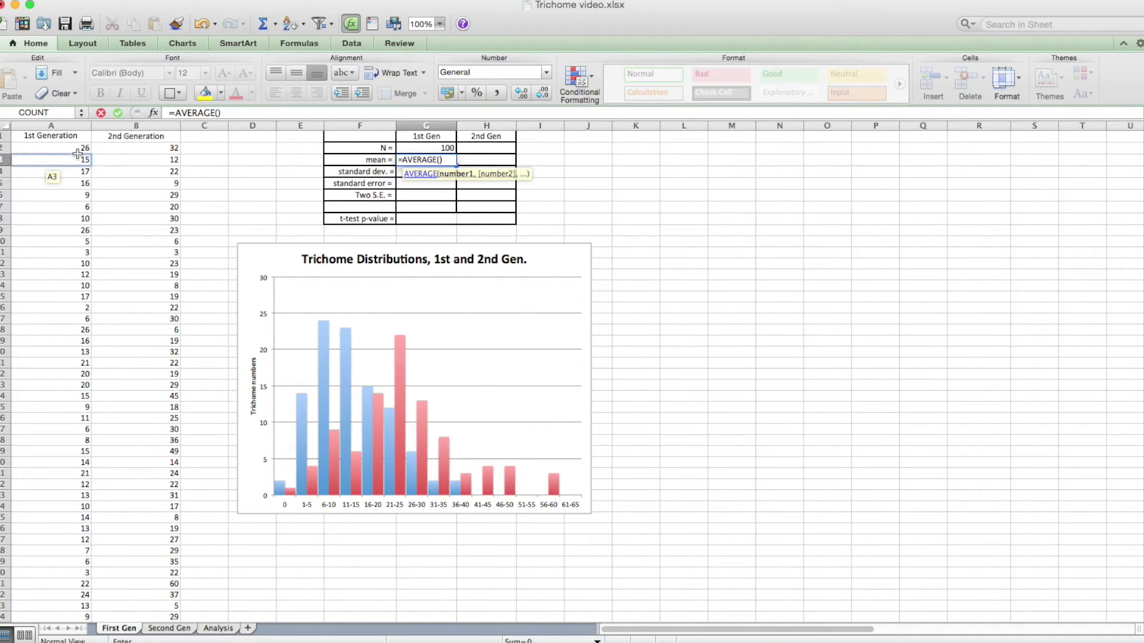
pyautogui.click(76, 153)
pyautogui.moveTo(76, 154); pyautogui.dragTo(75, 241)
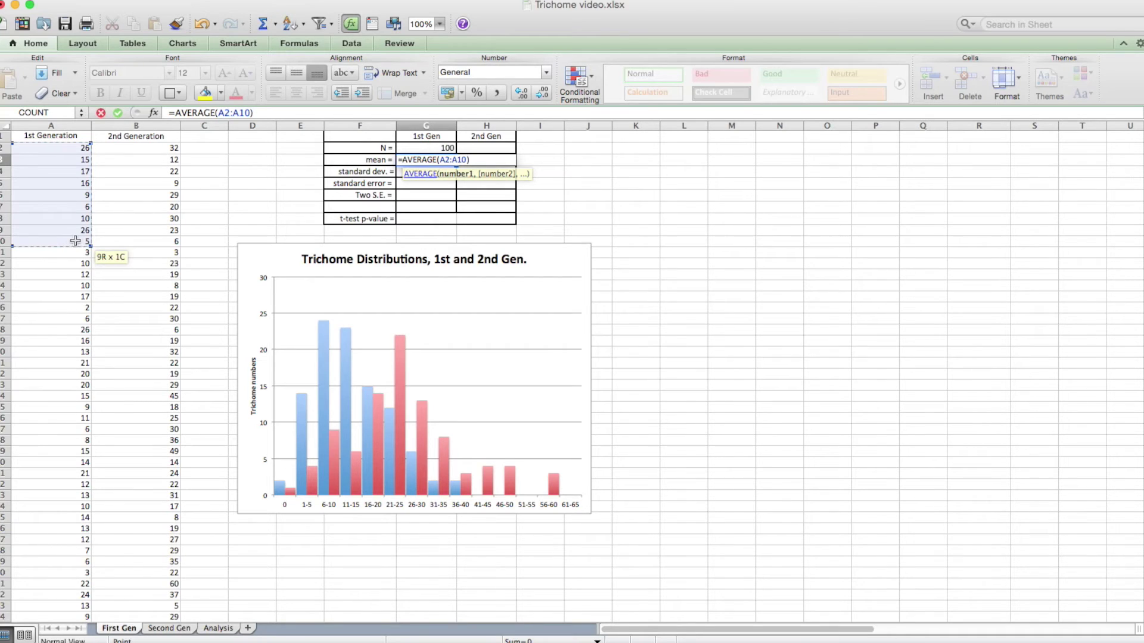
pyautogui.press('super+shift+Down')
pyautogui.press('Return')
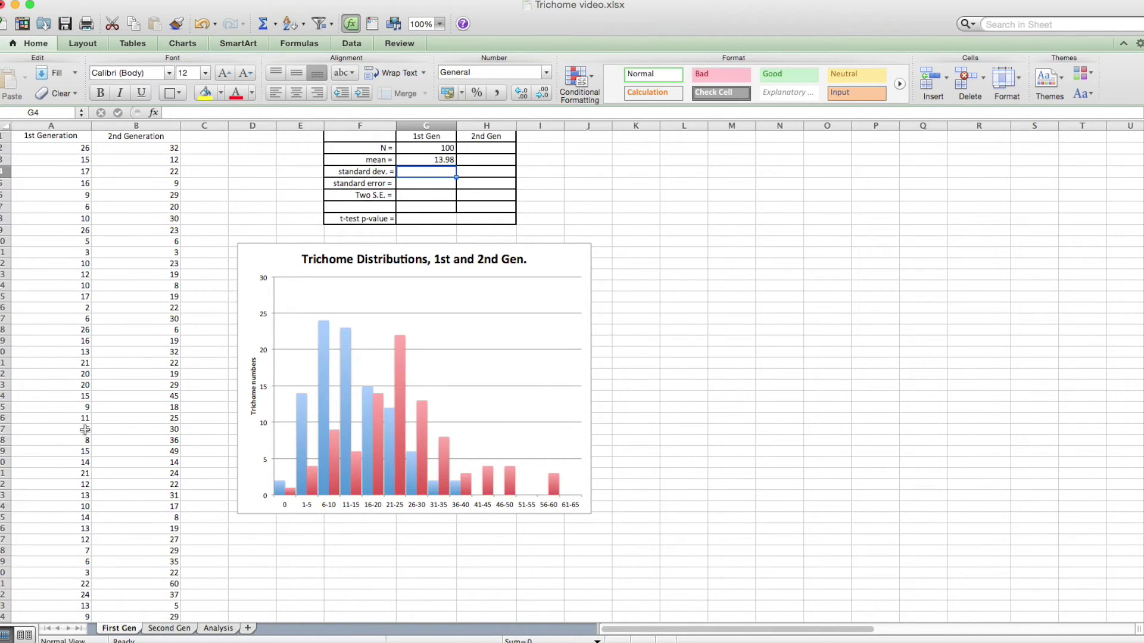
pyautogui.moveTo(299, 428)
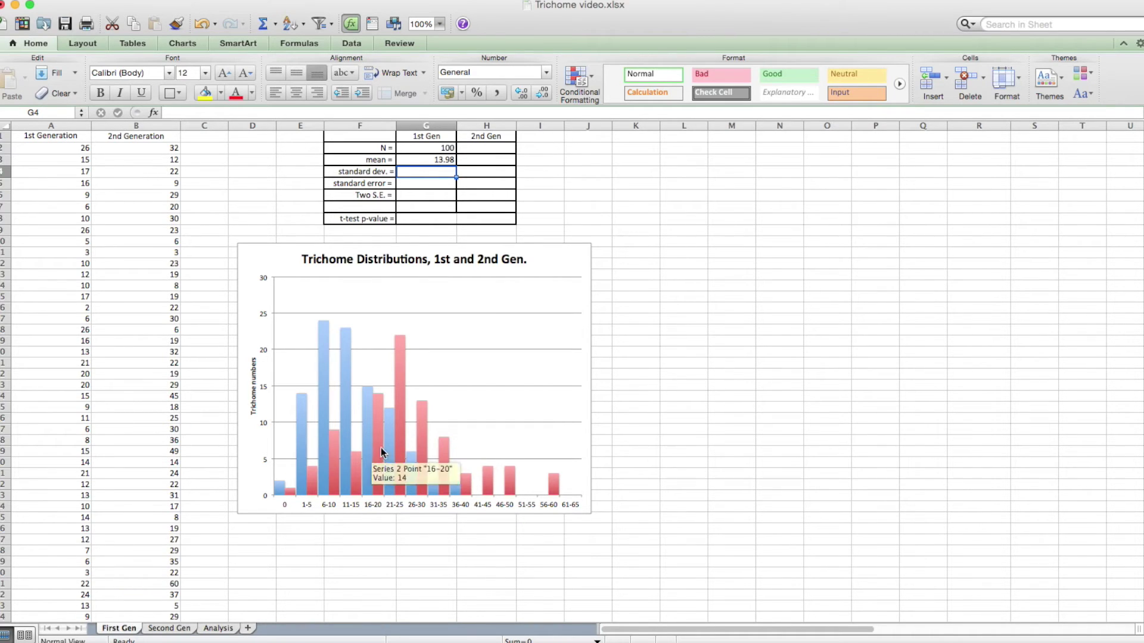
pyautogui.moveTo(428, 457)
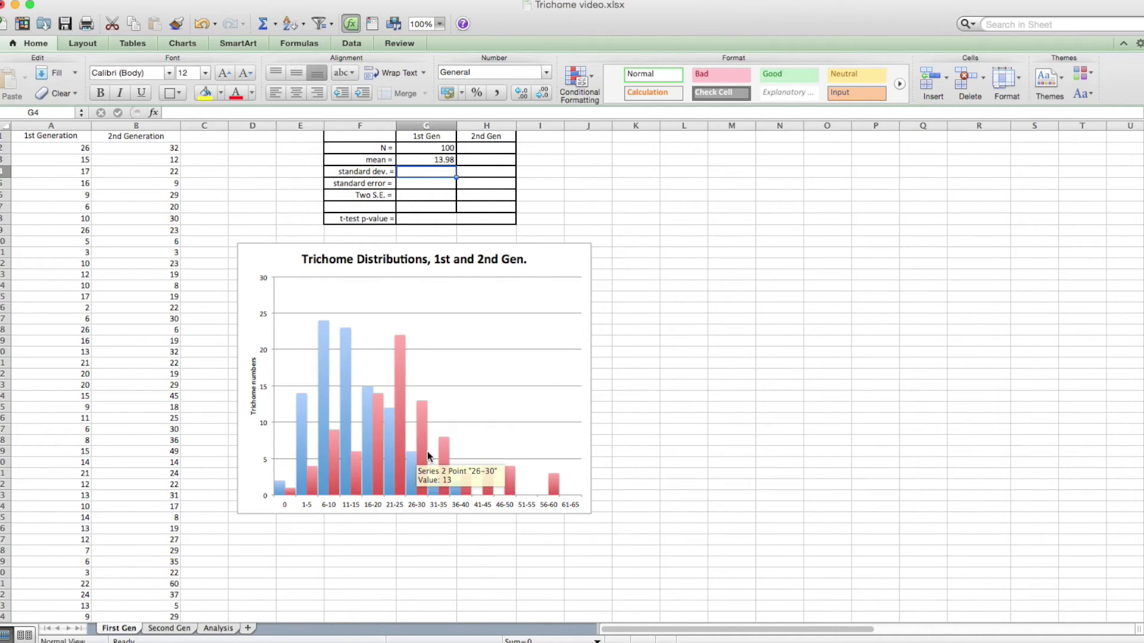
pyautogui.click(431, 172)
# Enter =STDEV.S(A2:A101) in G4, giving 8.595253565
pyautogui.write('=s')
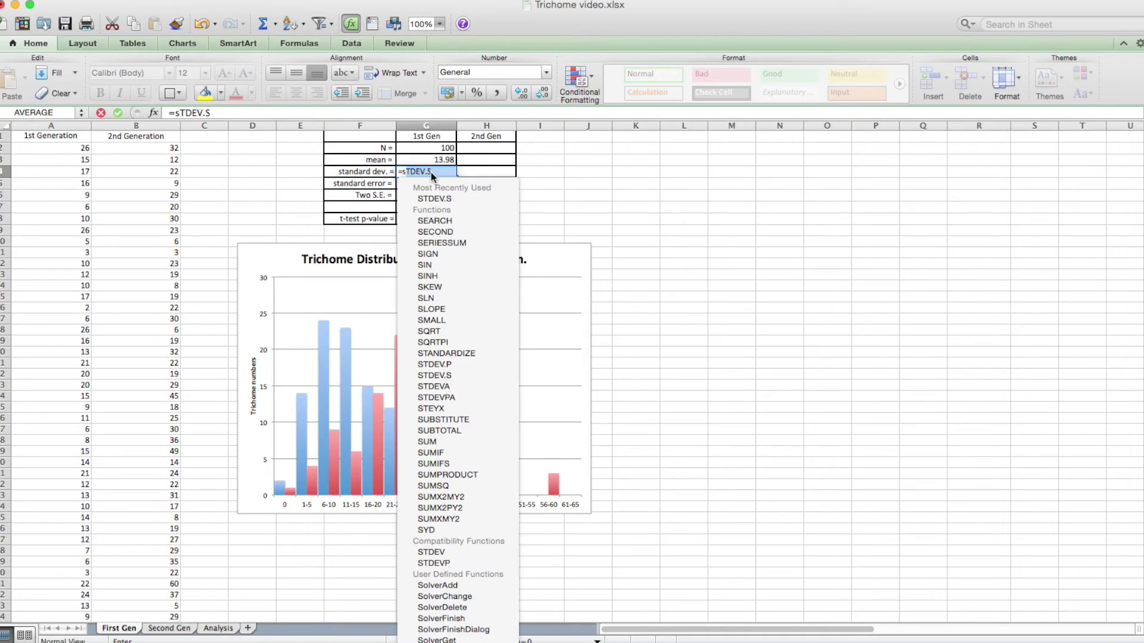
pyautogui.doubleClick(432, 199)
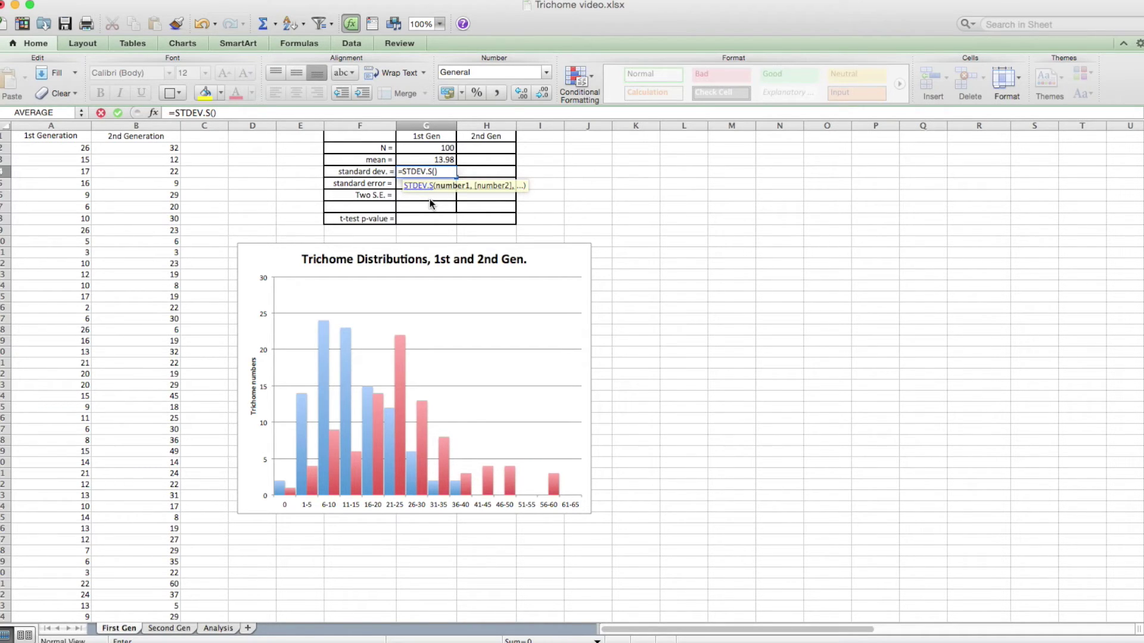
pyautogui.moveTo(51, 147); pyautogui.dragTo(51, 280)
pyautogui.scroll(-10, 52, 274)
pyautogui.press('Return')
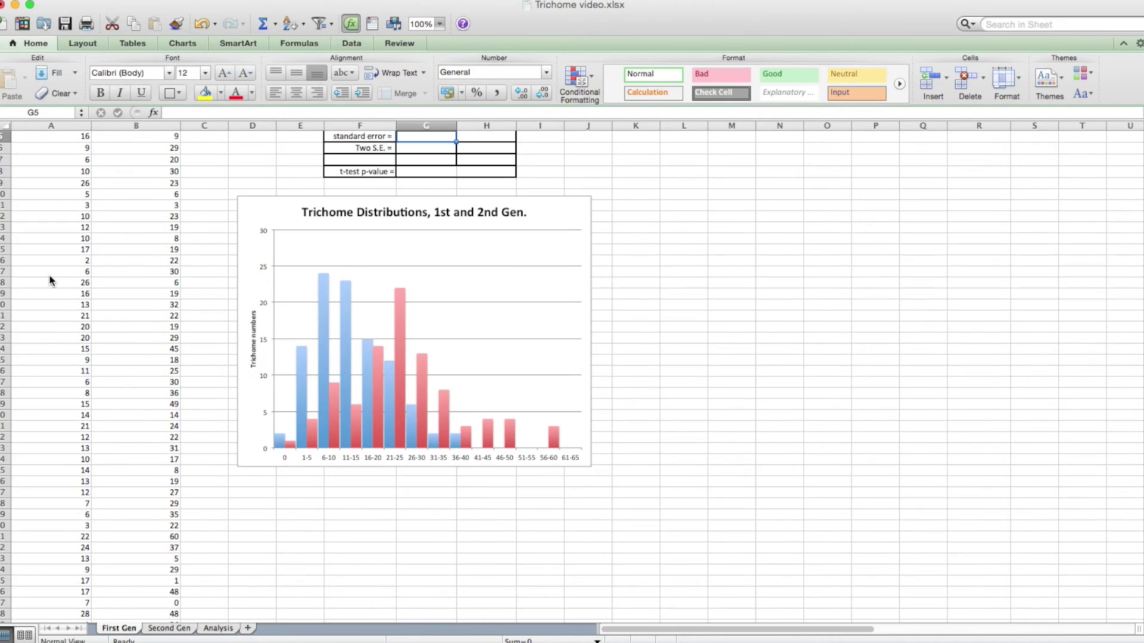
pyautogui.scroll(3, 50, 271)
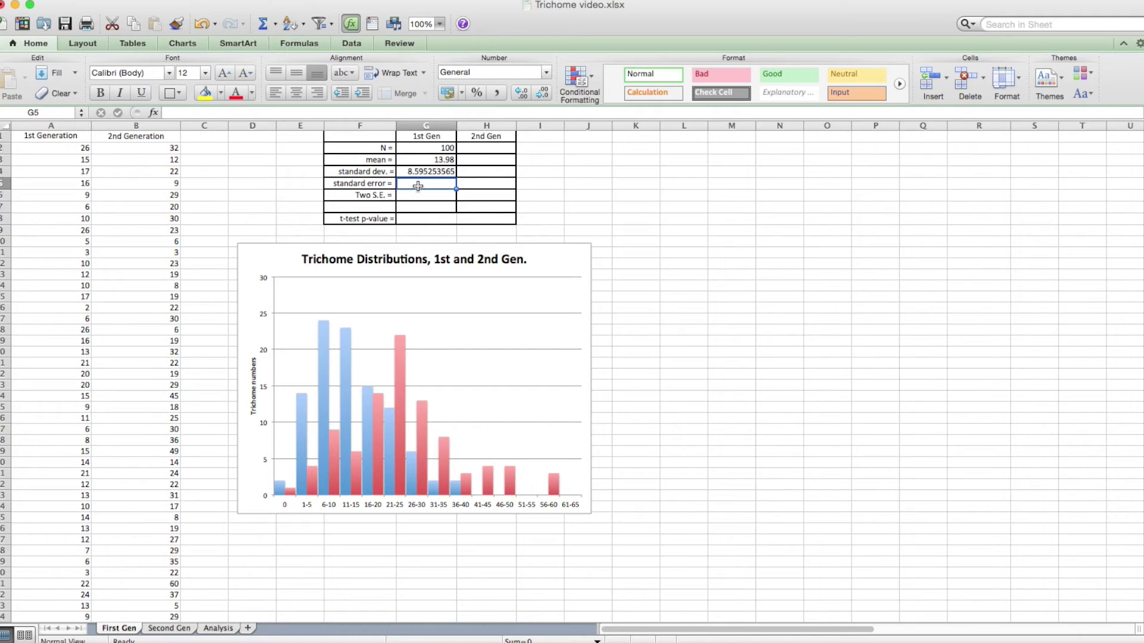
# Enter the standard error formula =G4/G2^0.5 in G5
pyautogui.write('=')
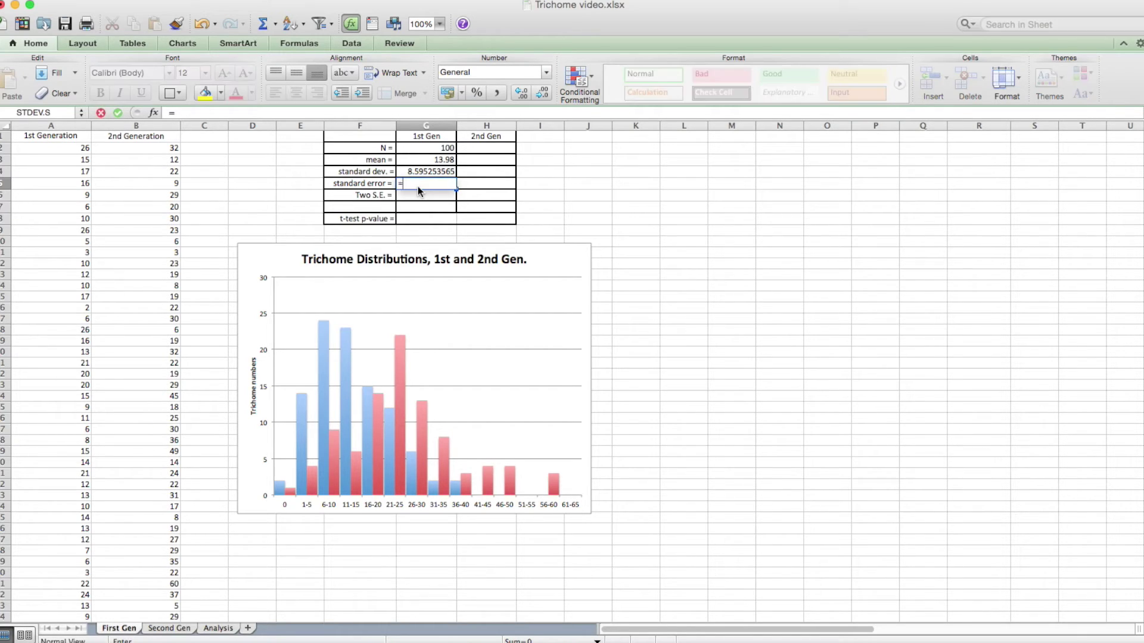
pyautogui.click(421, 173)
pyautogui.click(429, 149)
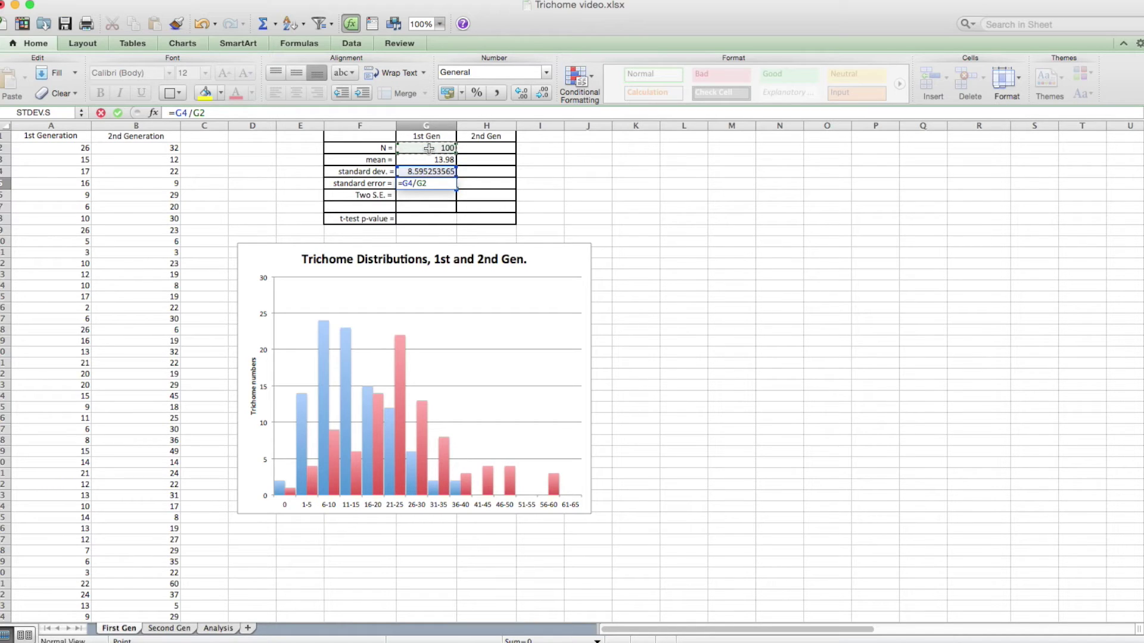
pyautogui.write('^0.5')
pyautogui.press('Return')
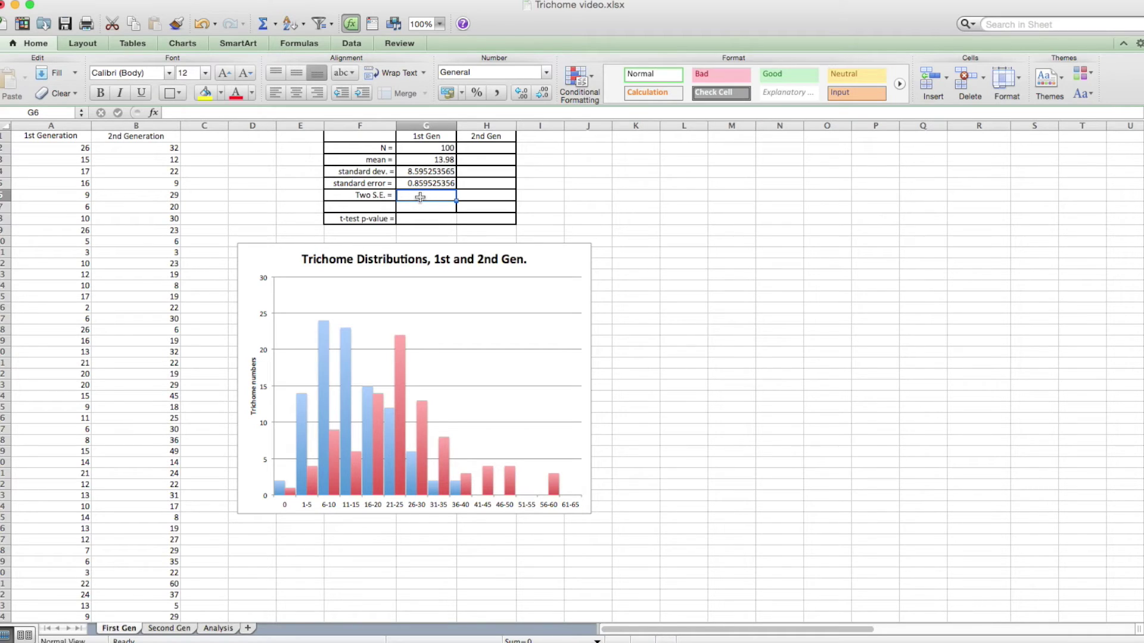
# Enter =2*G5 in G6 for the Two S.E. value
pyautogui.write('=2 *')
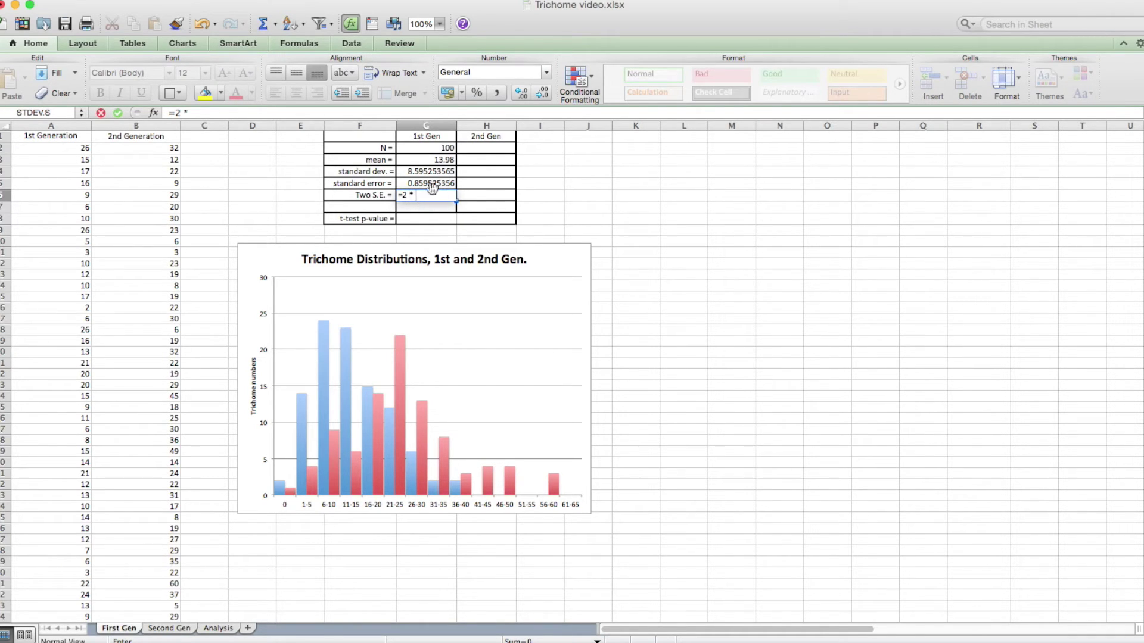
pyautogui.click(426, 184)
pyautogui.press('Return')
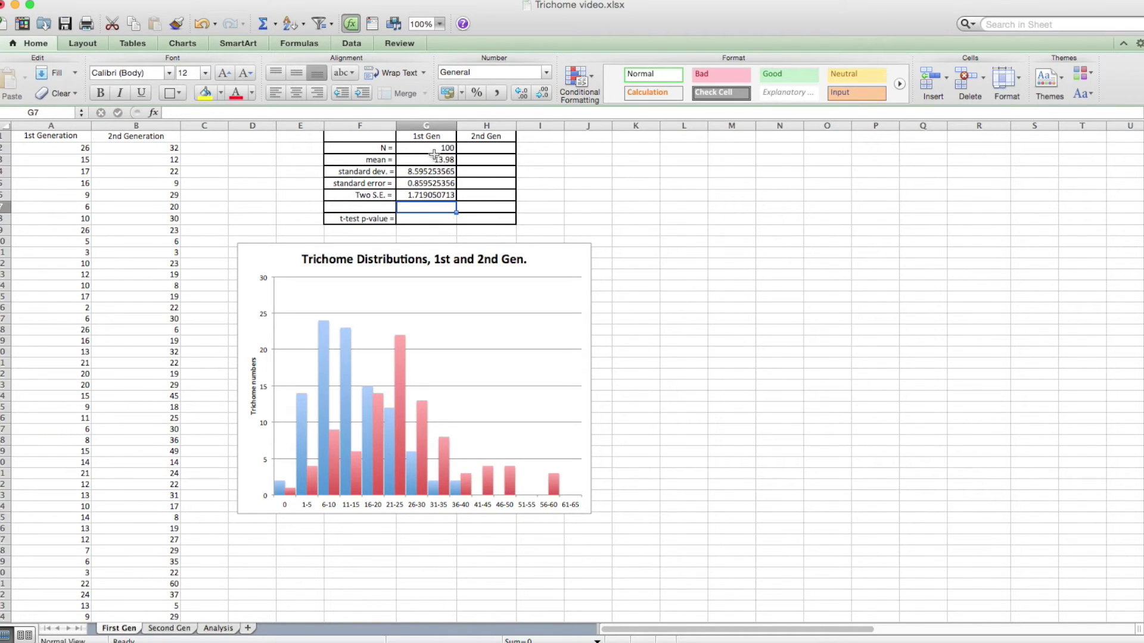
# Copy the G2:G6 statistics formulas into column H for the 2nd Gen
pyautogui.moveTo(431, 148); pyautogui.dragTo(433, 195)
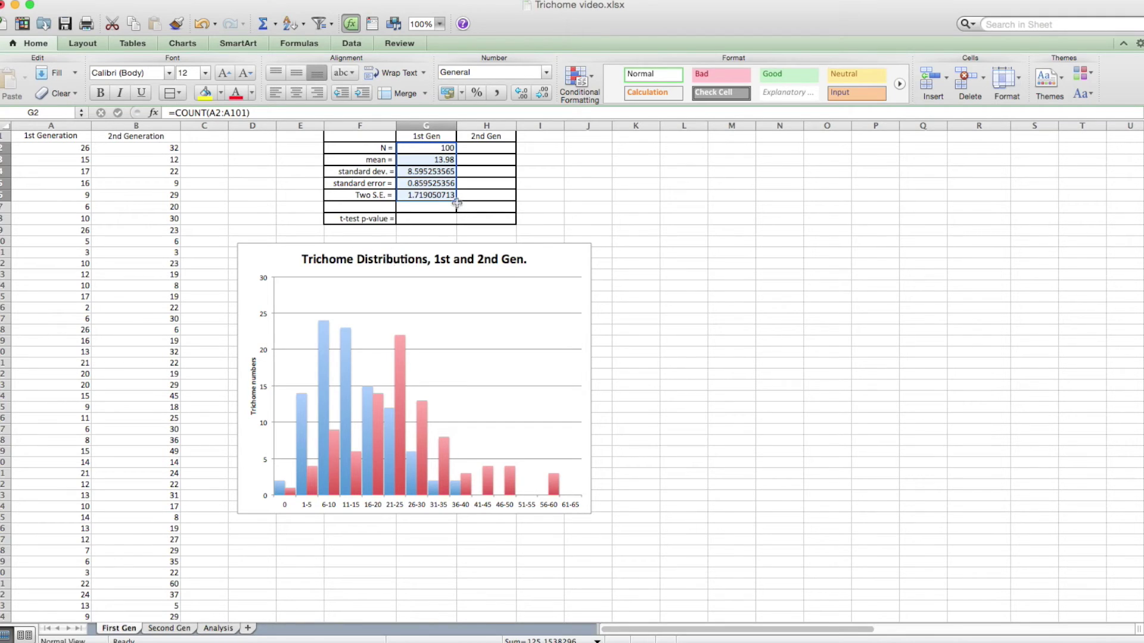
pyautogui.moveTo(457, 202); pyautogui.dragTo(506, 200)
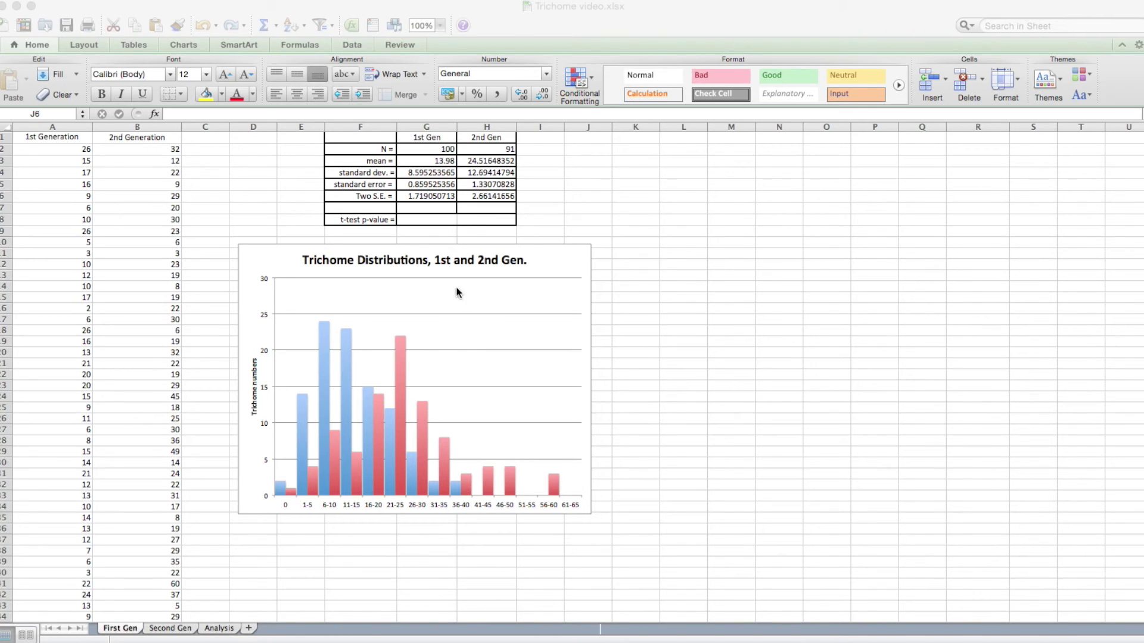
# Start a t-test formula in H8 of the t-test p-value row
pyautogui.click(460, 219)
pyautogui.click(460, 219)
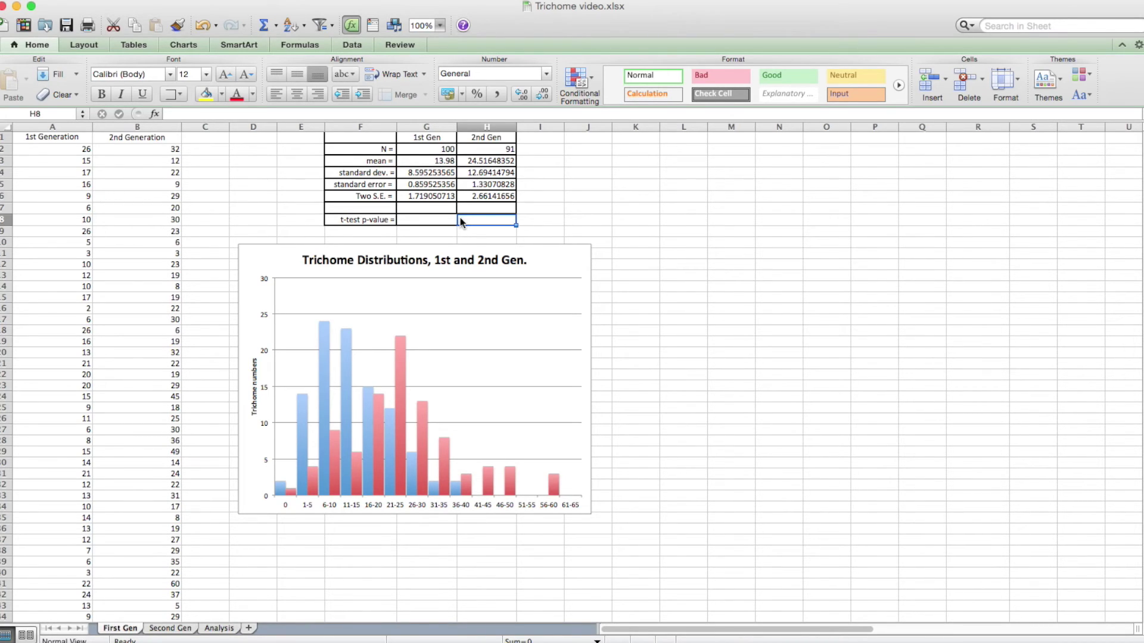
pyautogui.write('=')
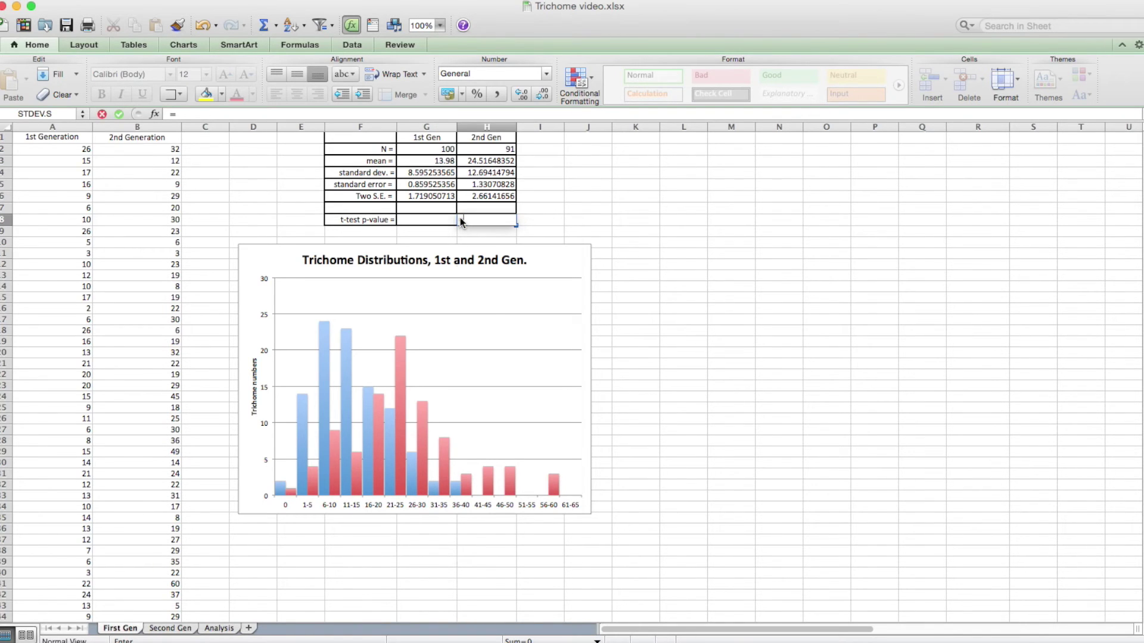
pyautogui.write('t.INV.2T')
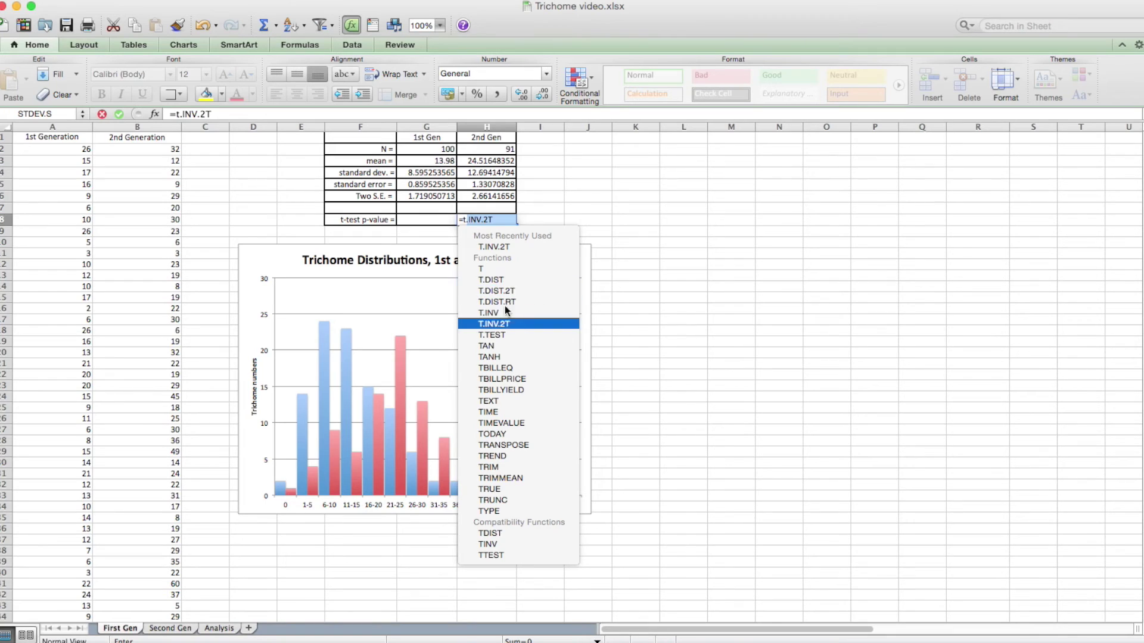
# Enter =T.TEST(A2:A101,B2:B92,2,3) in H8 for a two-tailed, unequal-variance p-value
pyautogui.doubleClick(496, 335)
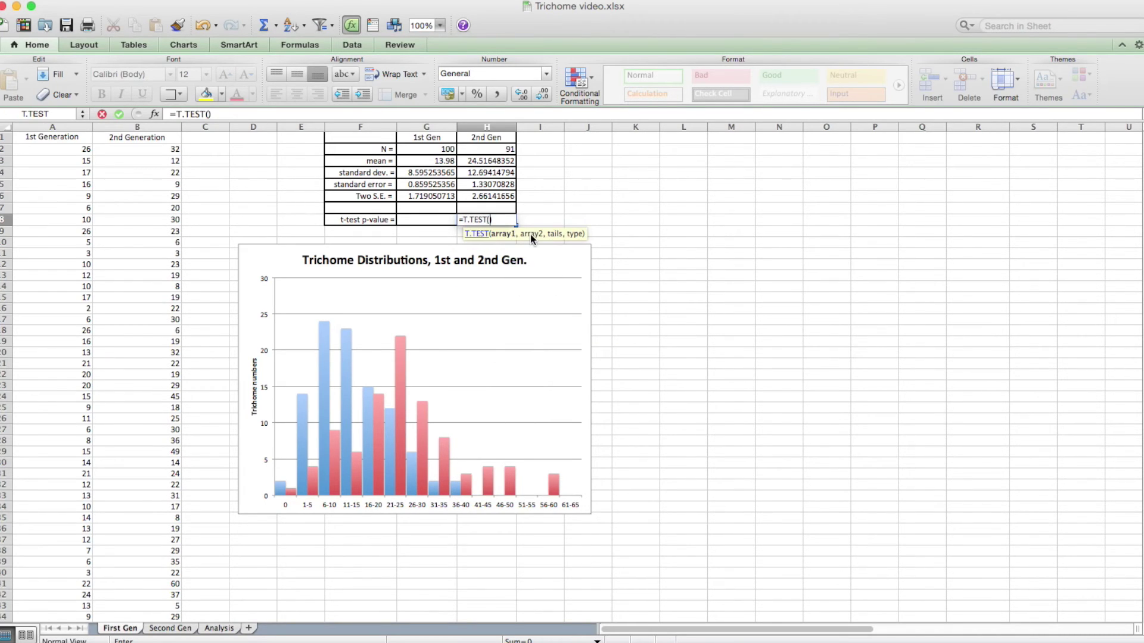
pyautogui.click(65, 150)
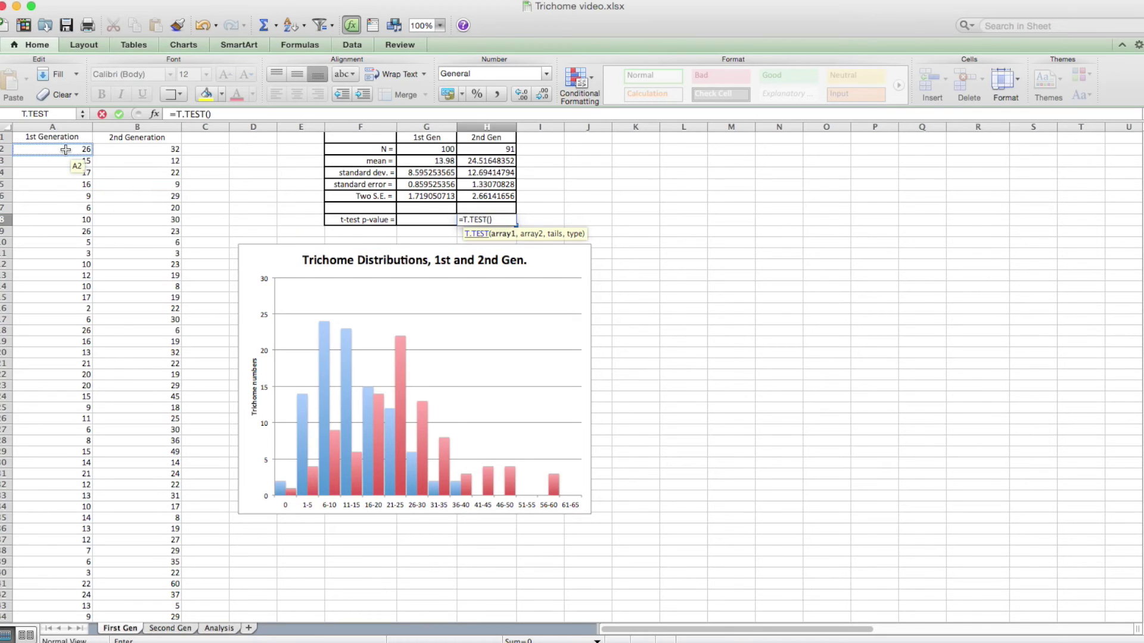
pyautogui.moveTo(66, 149); pyautogui.dragTo(34, 458)
pyautogui.hotkey('ctrl', 'shift', 'Down')
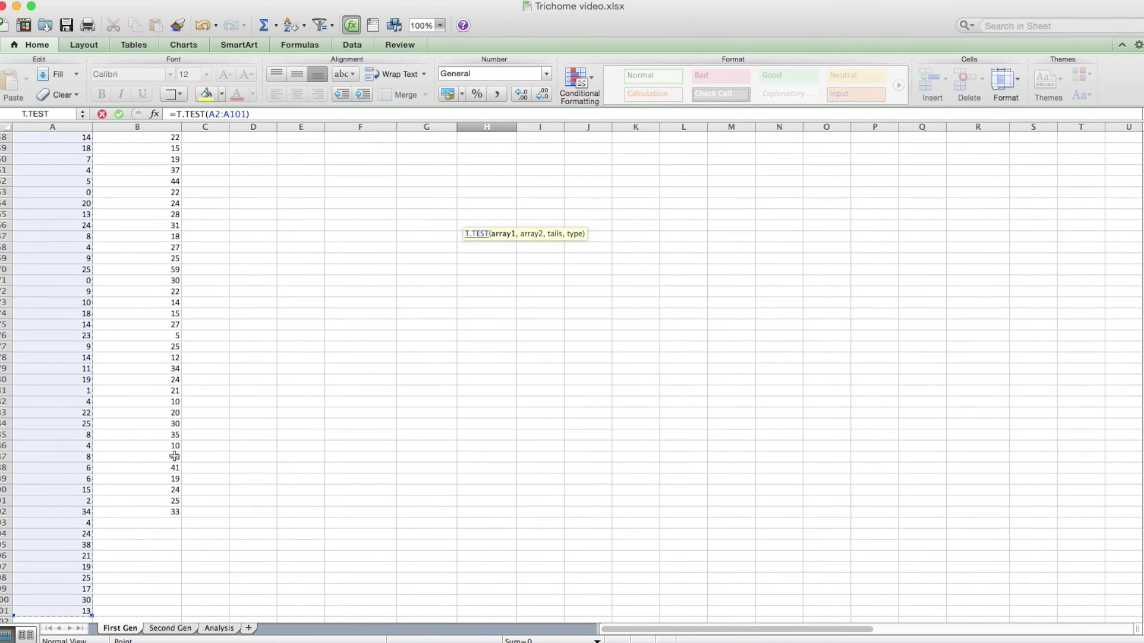
pyautogui.scroll(15, 179, 456)
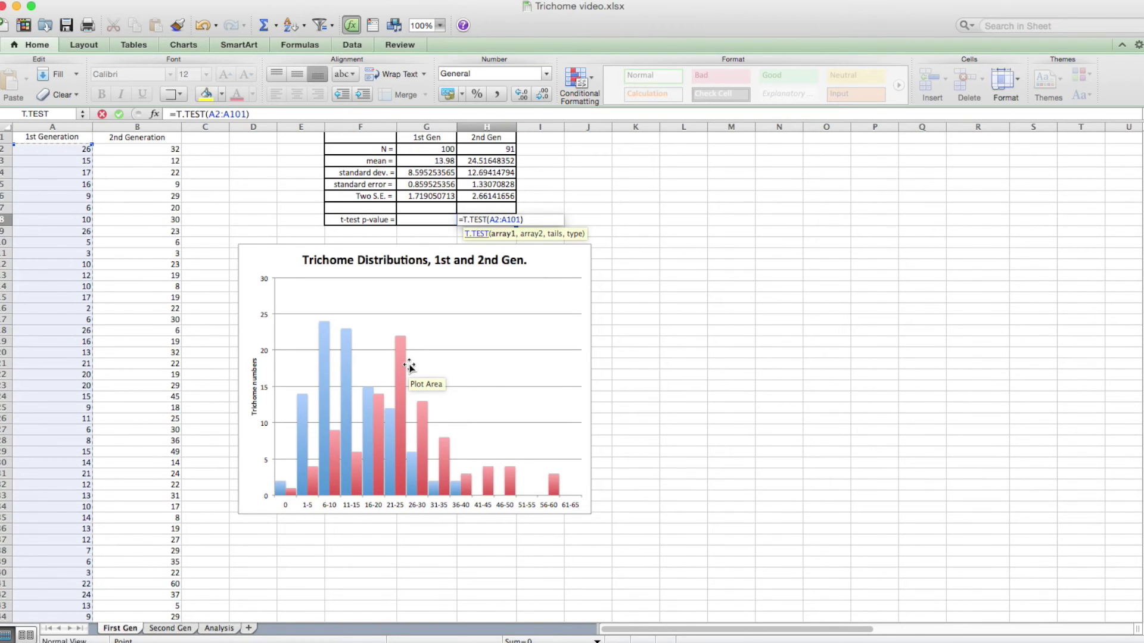
pyautogui.write(',')
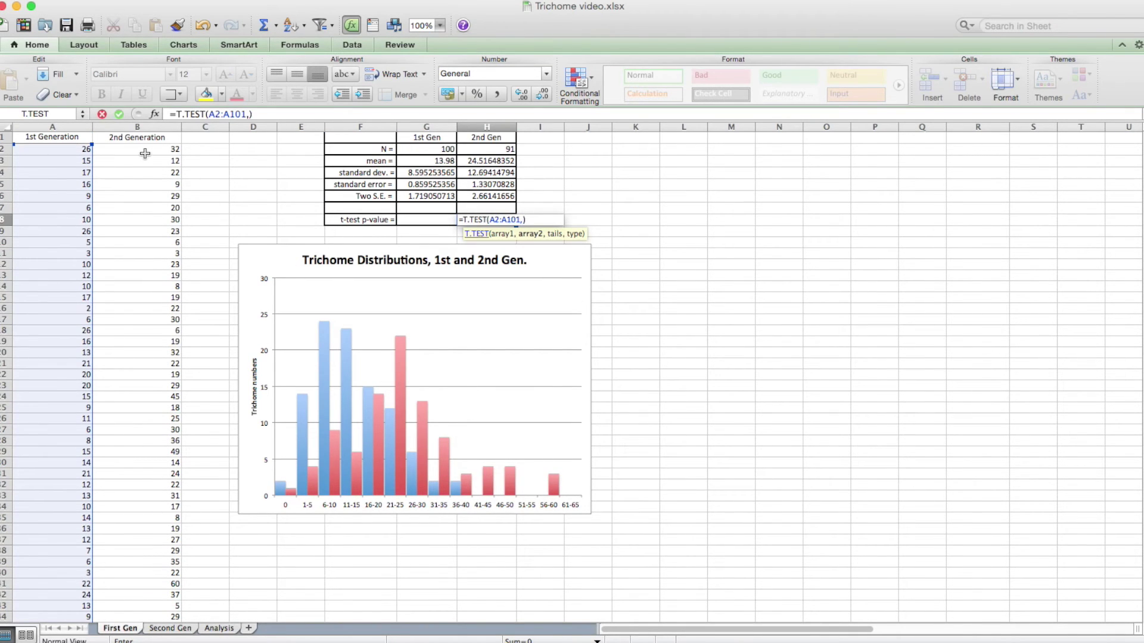
pyautogui.moveTo(145, 154); pyautogui.dragTo(110, 327)
pyautogui.scroll(-10, 110, 327)
pyautogui.scroll(10, 110, 327)
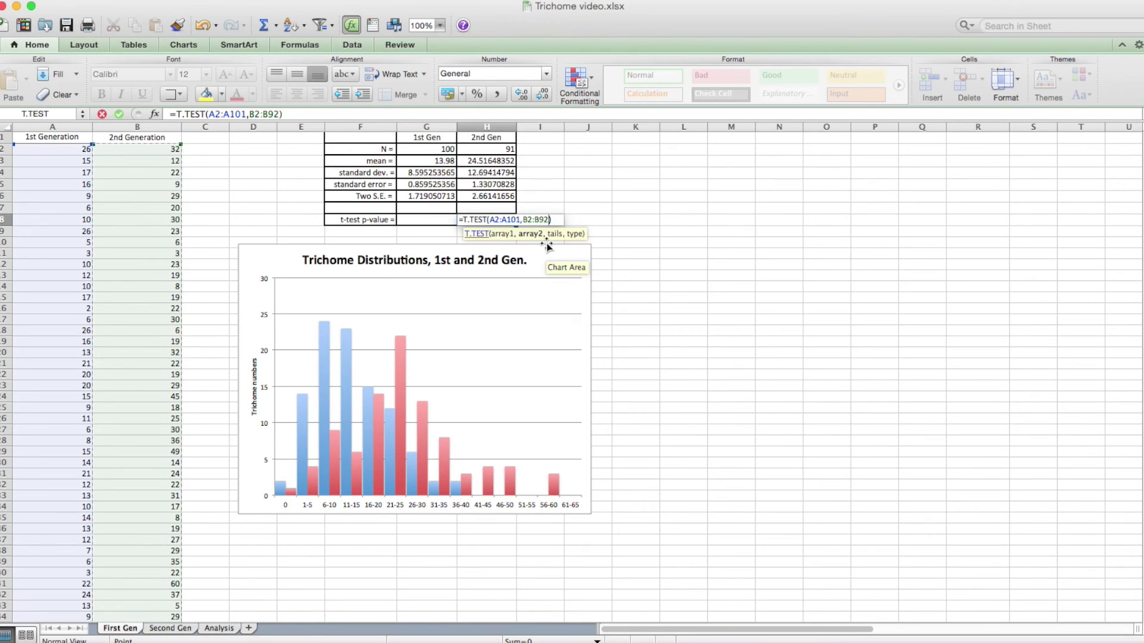
pyautogui.write(',2')
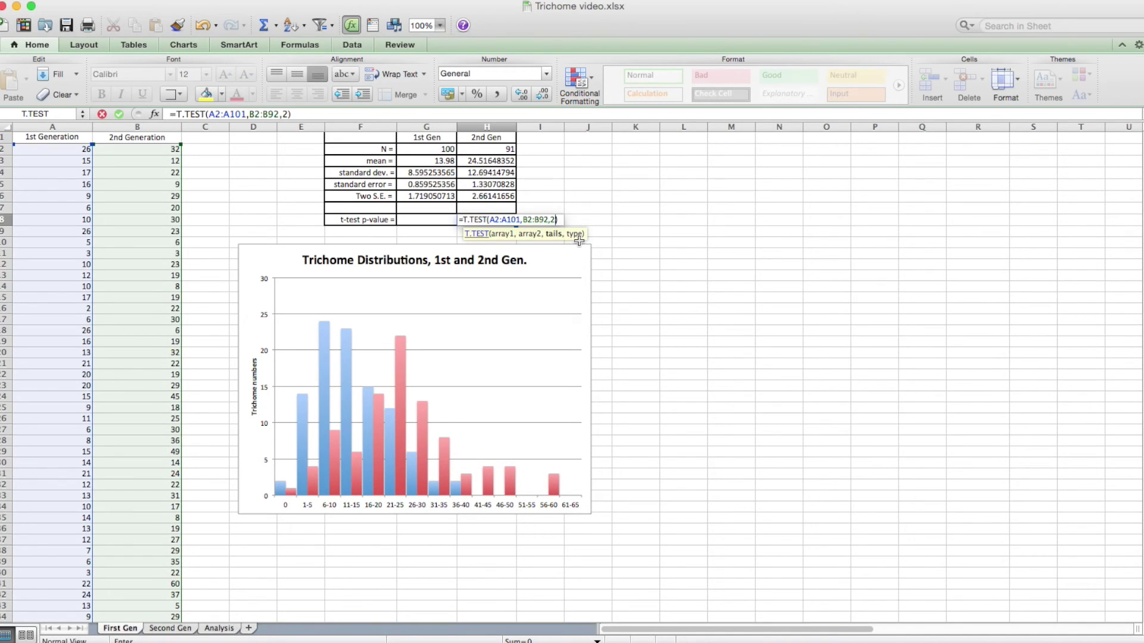
pyautogui.write(',3')
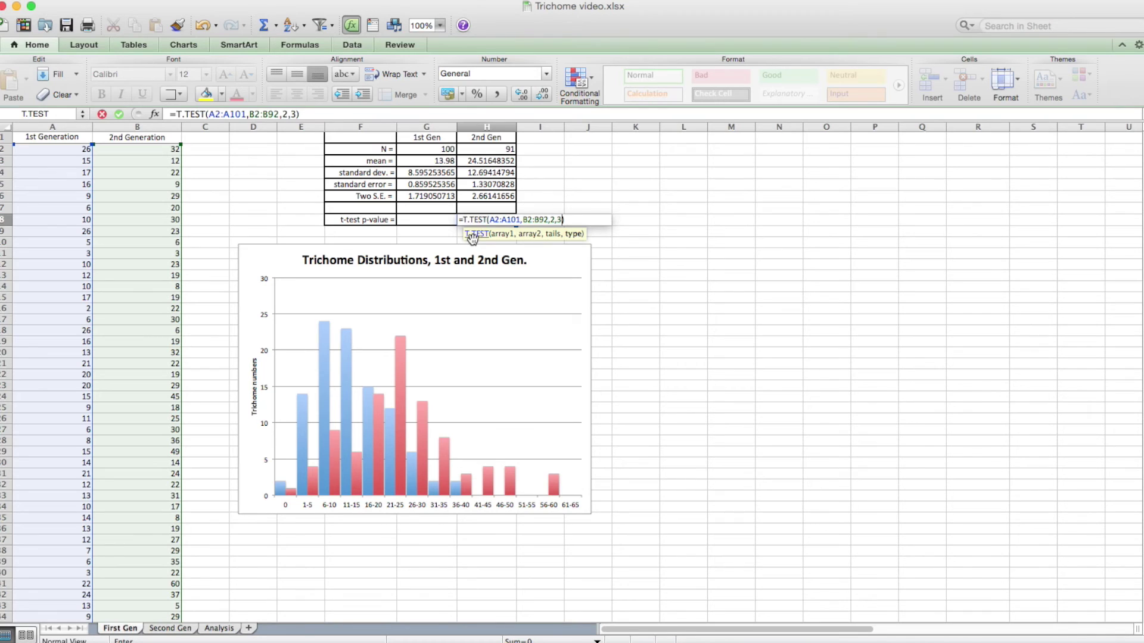
pyautogui.press('Return')
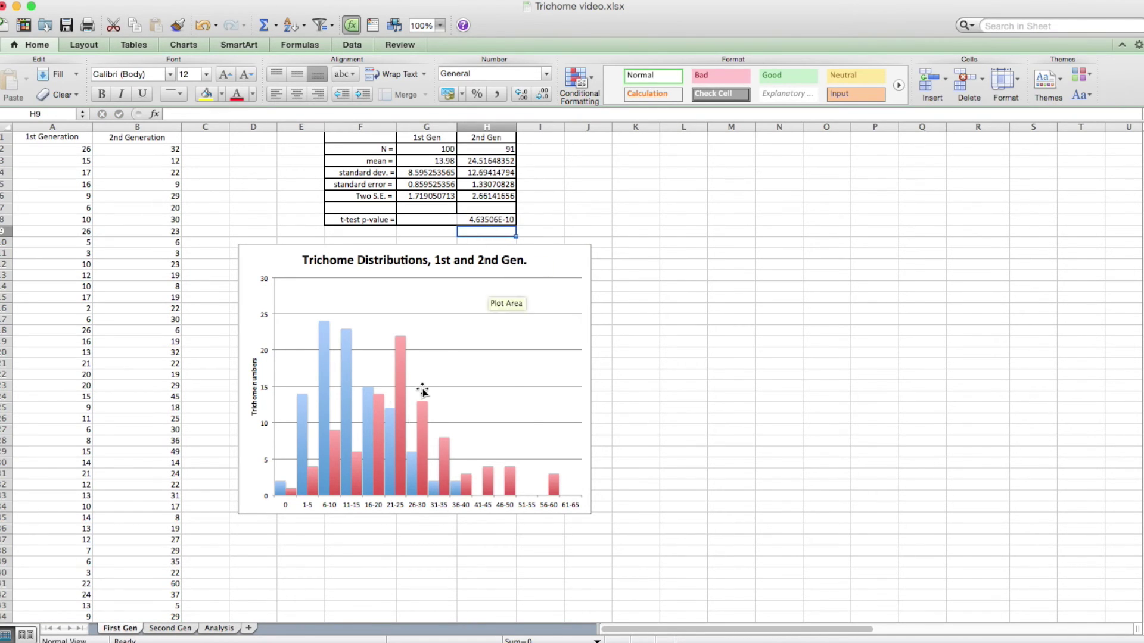
pyautogui.moveTo(344, 402)
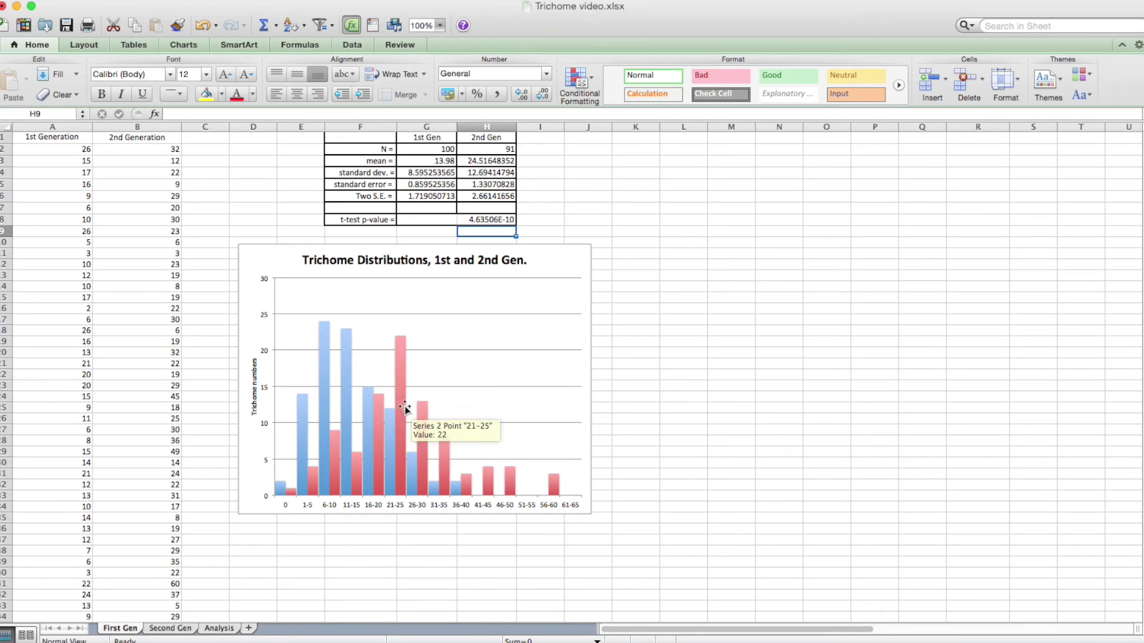
pyautogui.moveTo(398, 411)
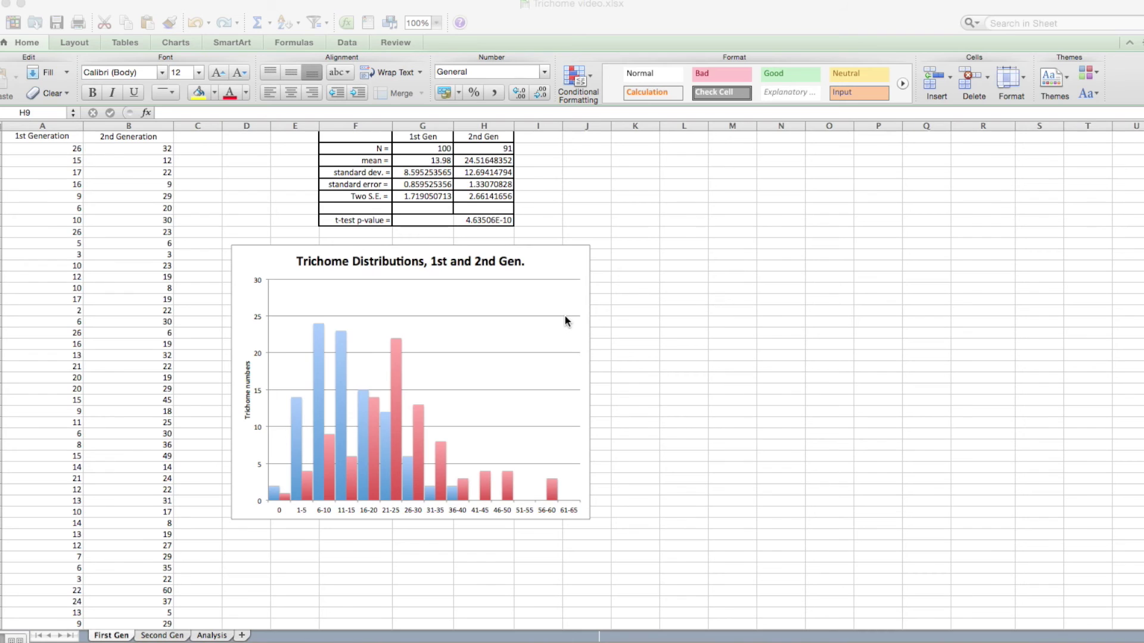
# Insert a clustered column chart of the two generation means in G3:H3
pyautogui.click(426, 161)
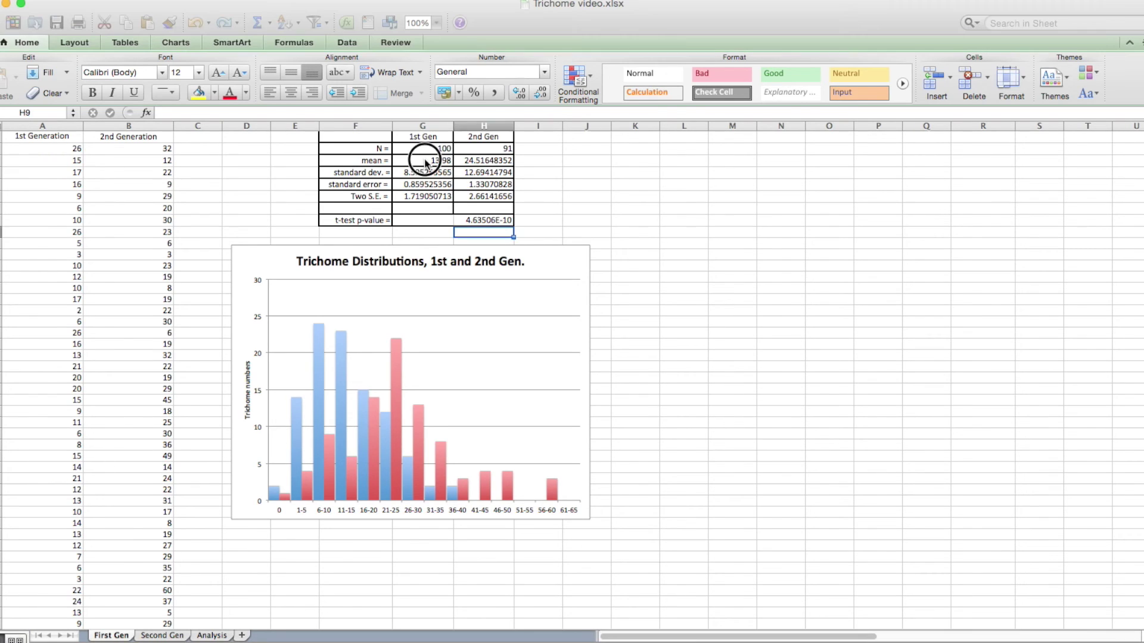
pyautogui.moveTo(426, 160); pyautogui.dragTo(468, 160)
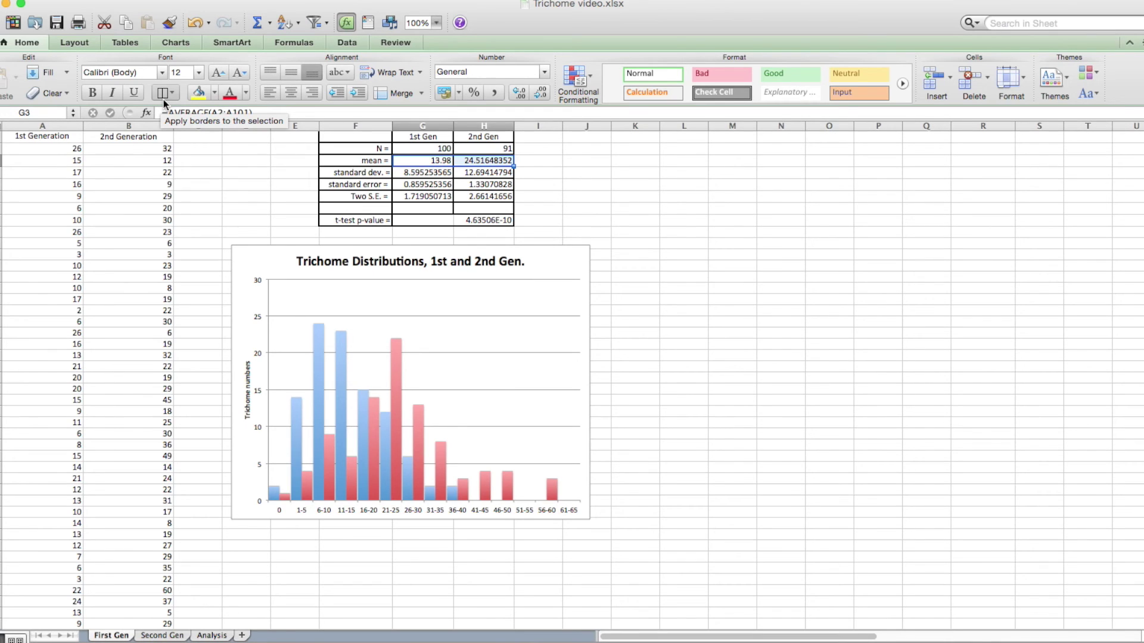
pyautogui.click(180, 41)
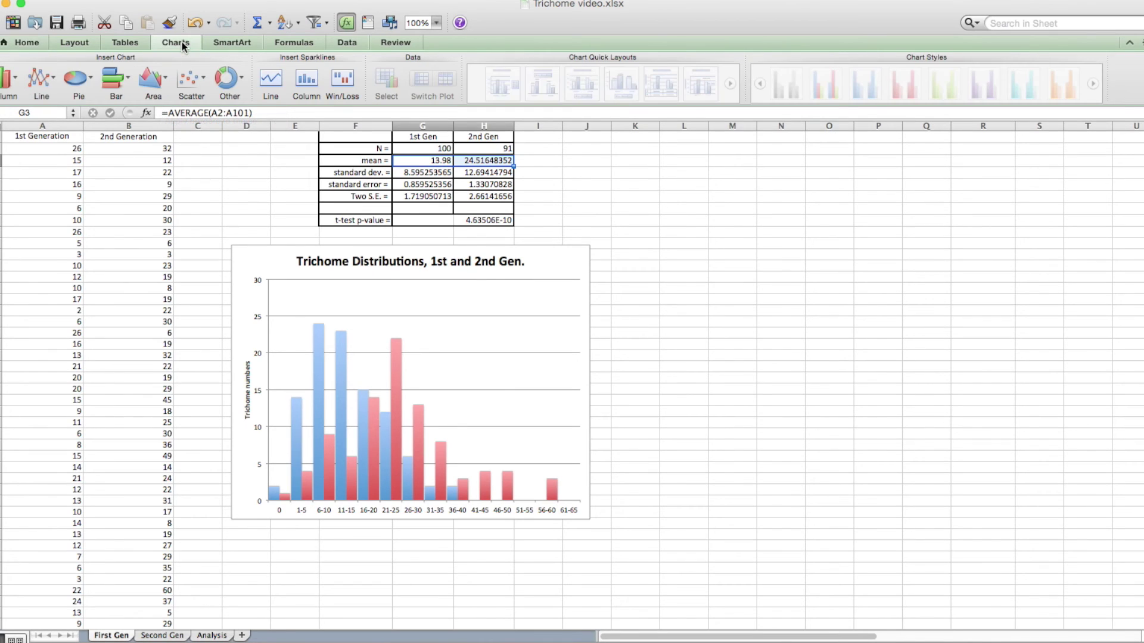
pyautogui.click(8, 85)
pyautogui.click(44, 175)
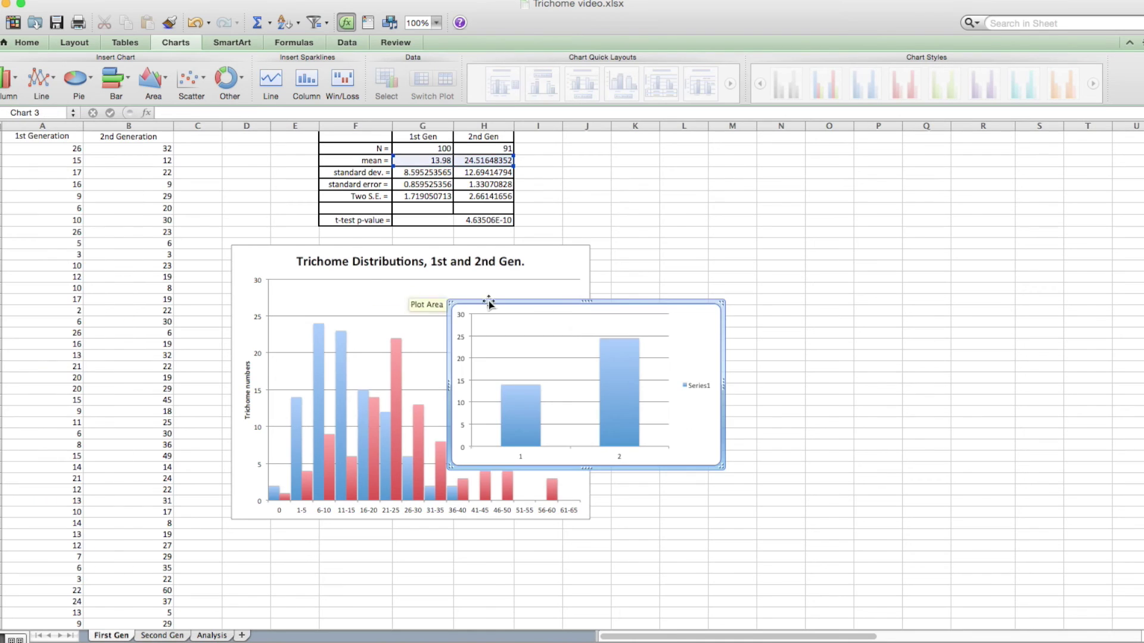
# Move the means chart beside the histogram, enlarge it, and delete its Series1 legend
pyautogui.moveTo(596, 305); pyautogui.dragTo(782, 172)
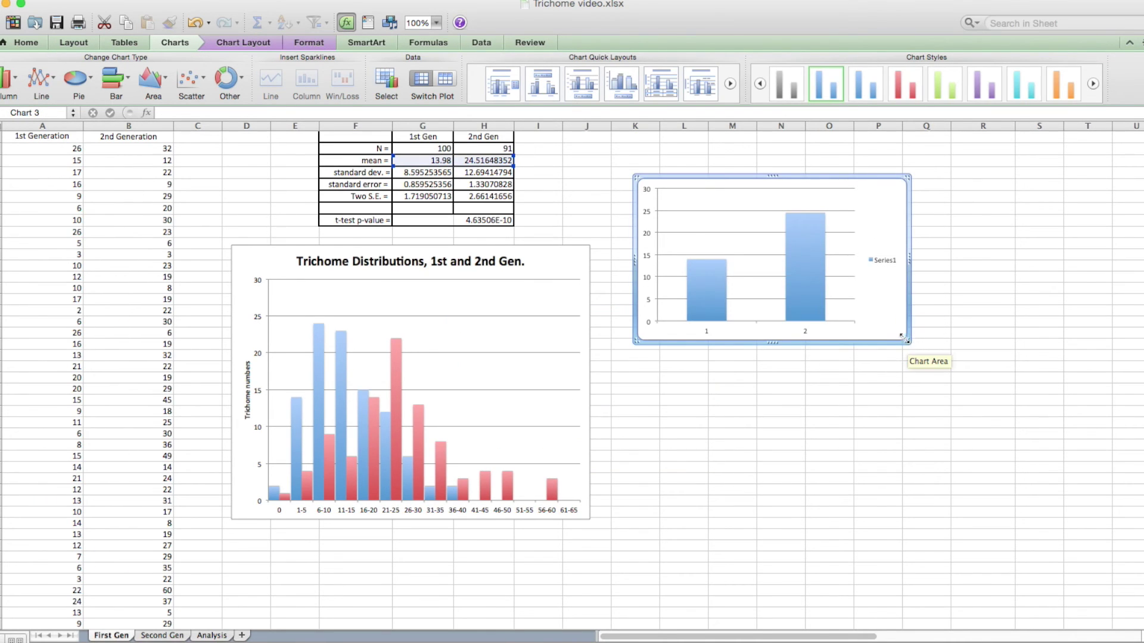
pyautogui.moveTo(905, 339); pyautogui.dragTo(1006, 431)
pyautogui.click(984, 305)
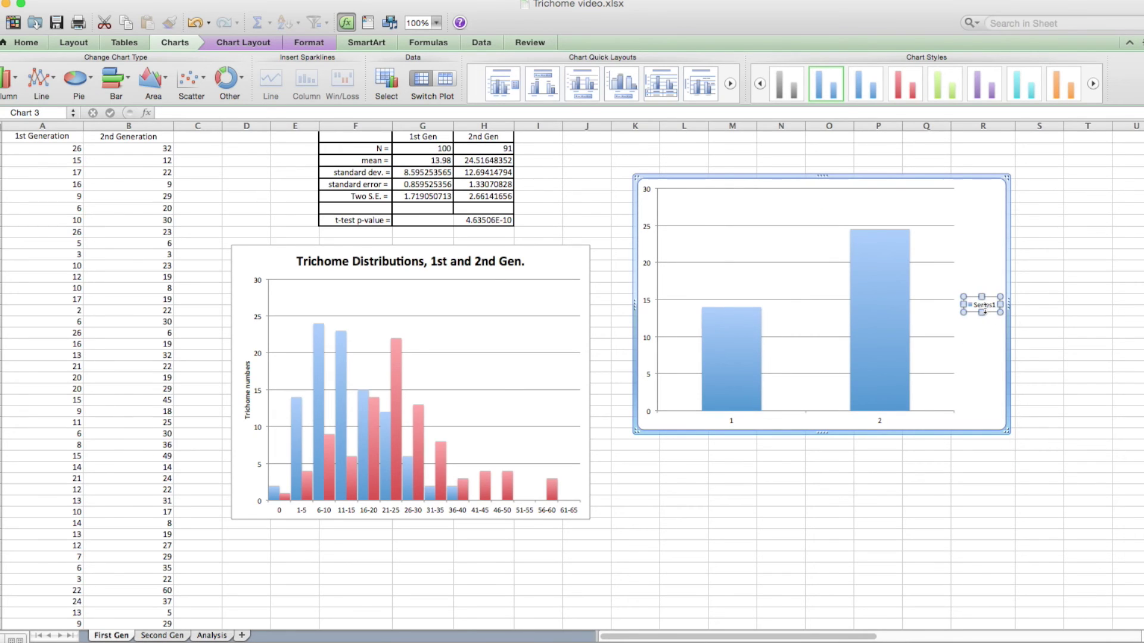
pyautogui.press('Delete')
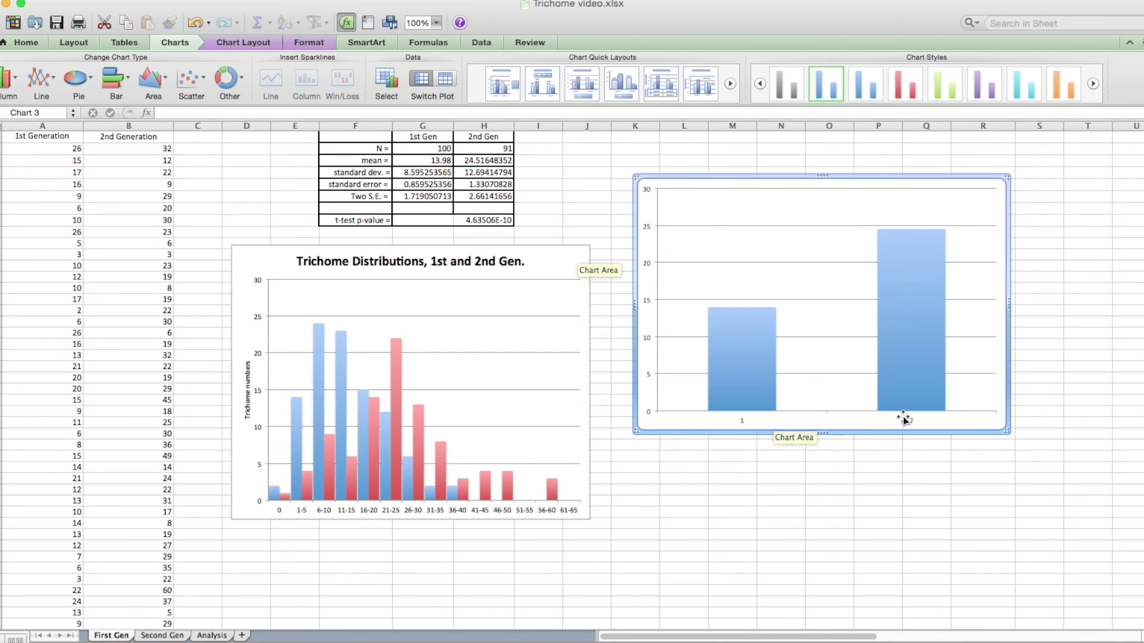
pyautogui.rightClick(796, 210)
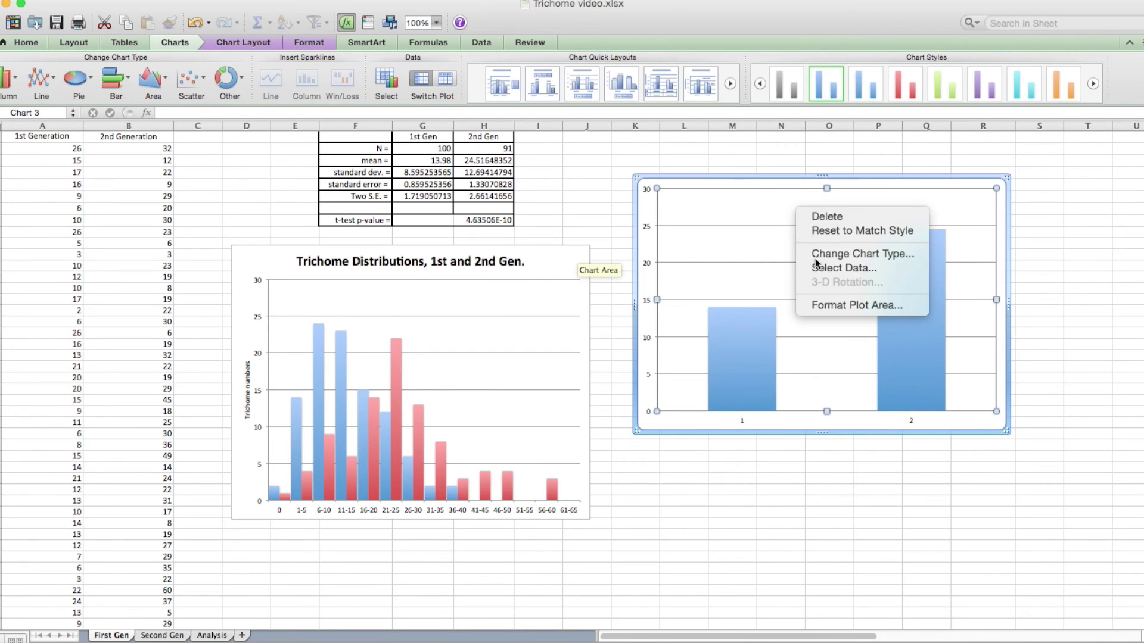
# Set the means chart's category axis labels to the 1st Gen and 2nd Gen headers in G1:H1
pyautogui.click(846, 268)
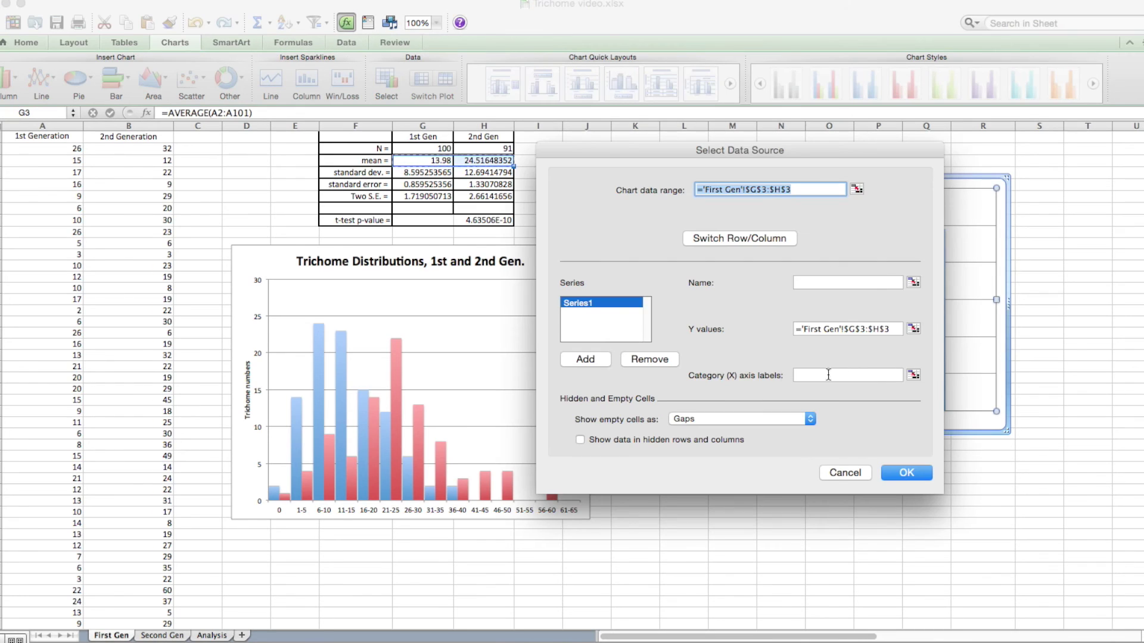
pyautogui.click(913, 375)
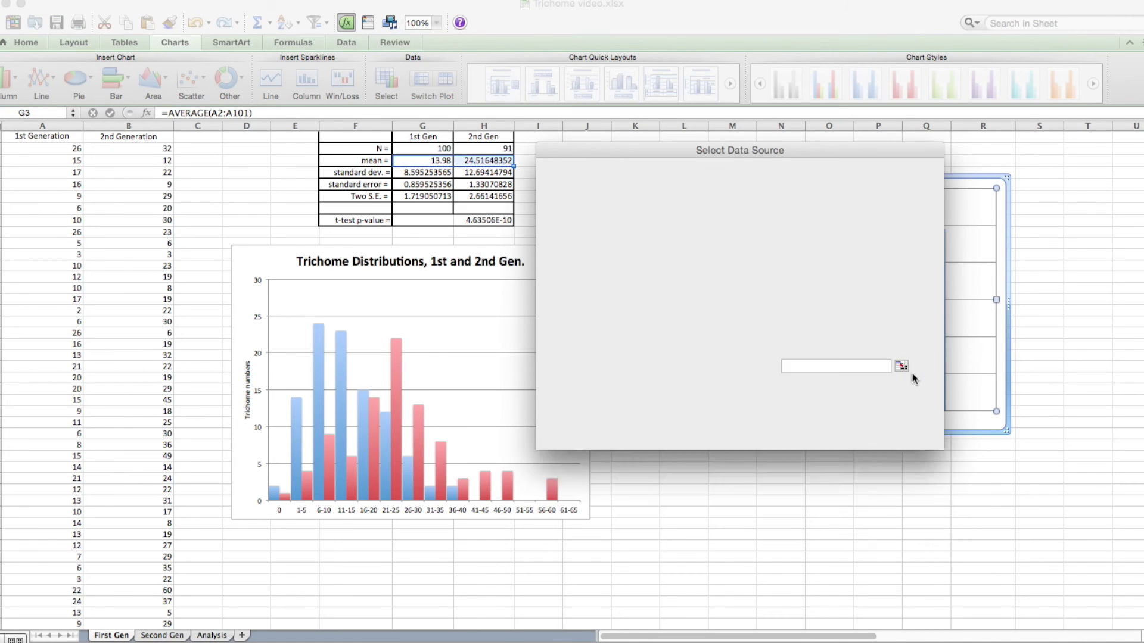
pyautogui.moveTo(422, 137); pyautogui.dragTo(478, 140)
pyautogui.click(937, 168)
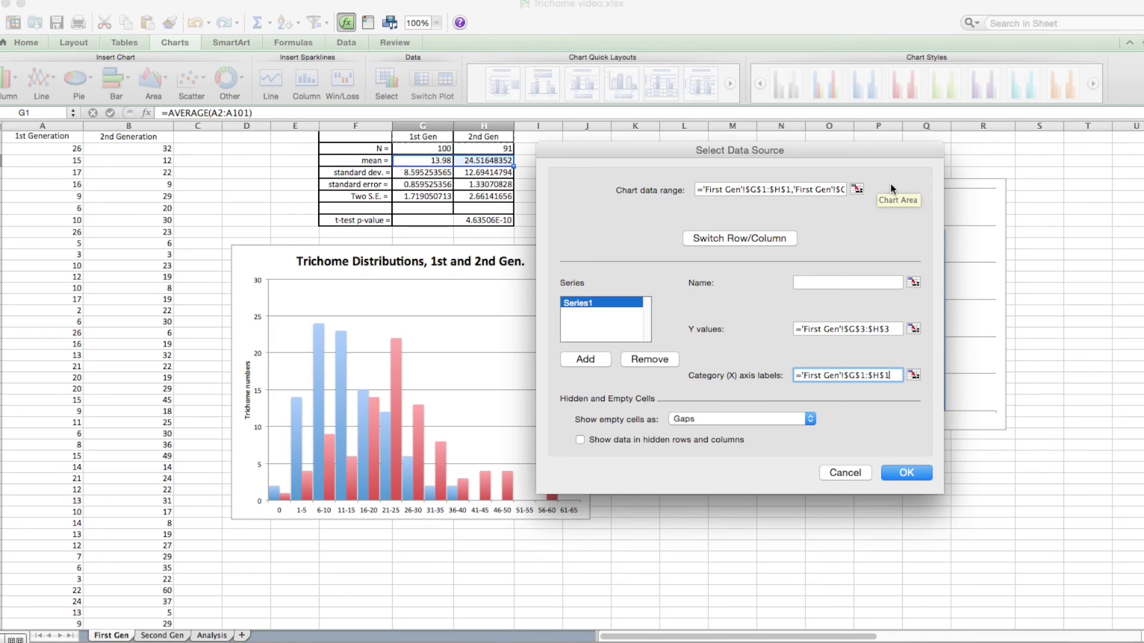
pyautogui.click(906, 474)
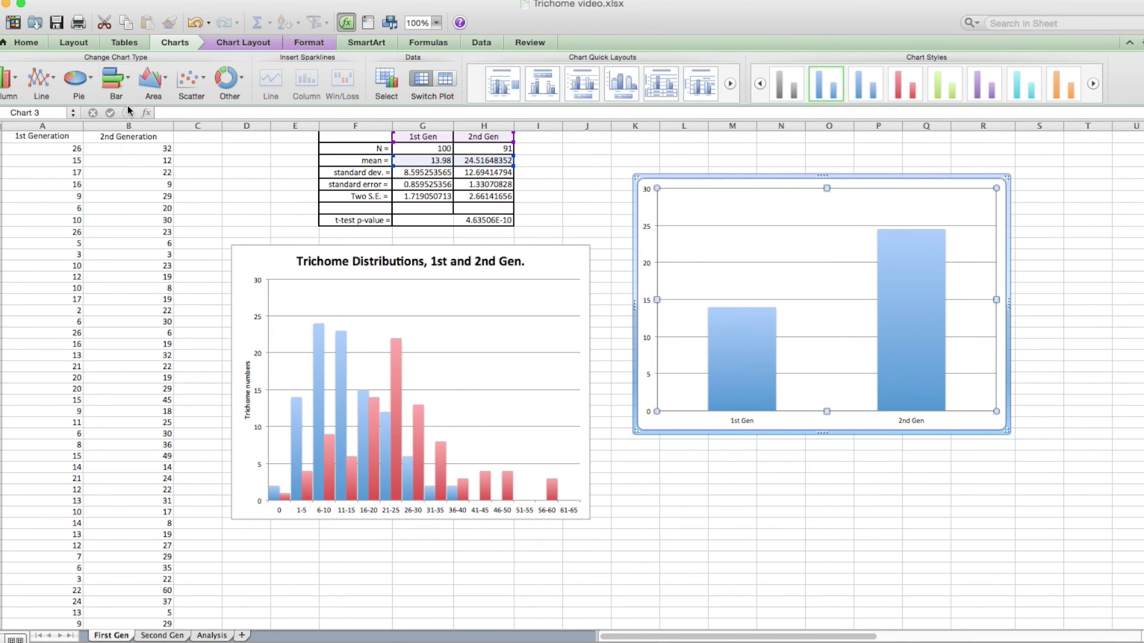
pyautogui.click(236, 45)
# Add the chart title 'Mean Trichomes 1st and 2nd Generation' above the means chart
pyautogui.click(140, 76)
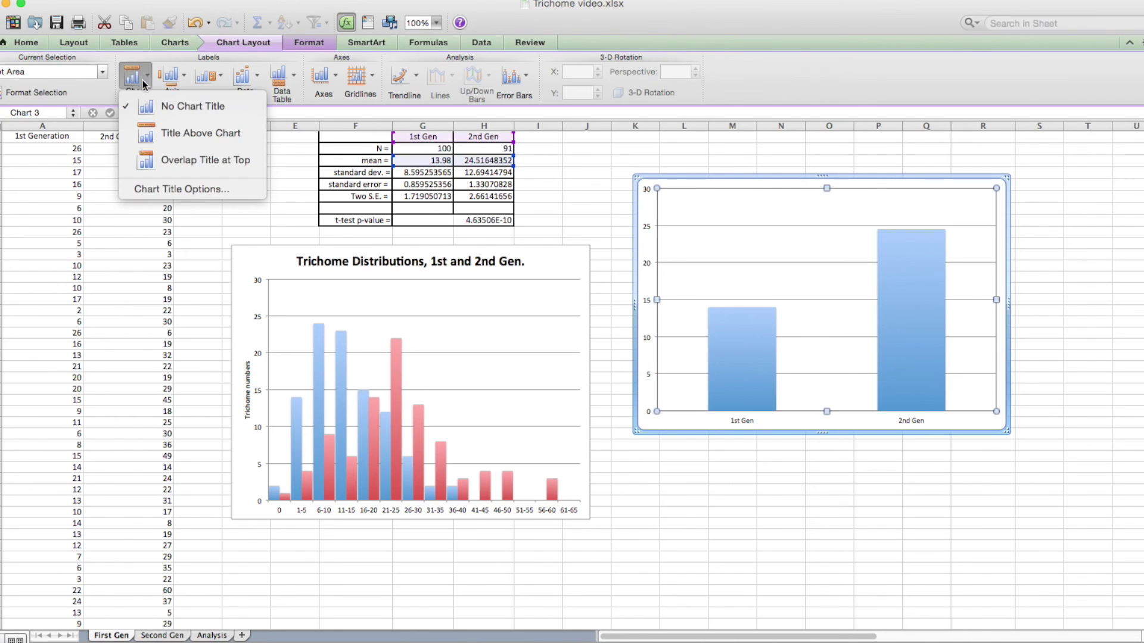
pyautogui.click(200, 133)
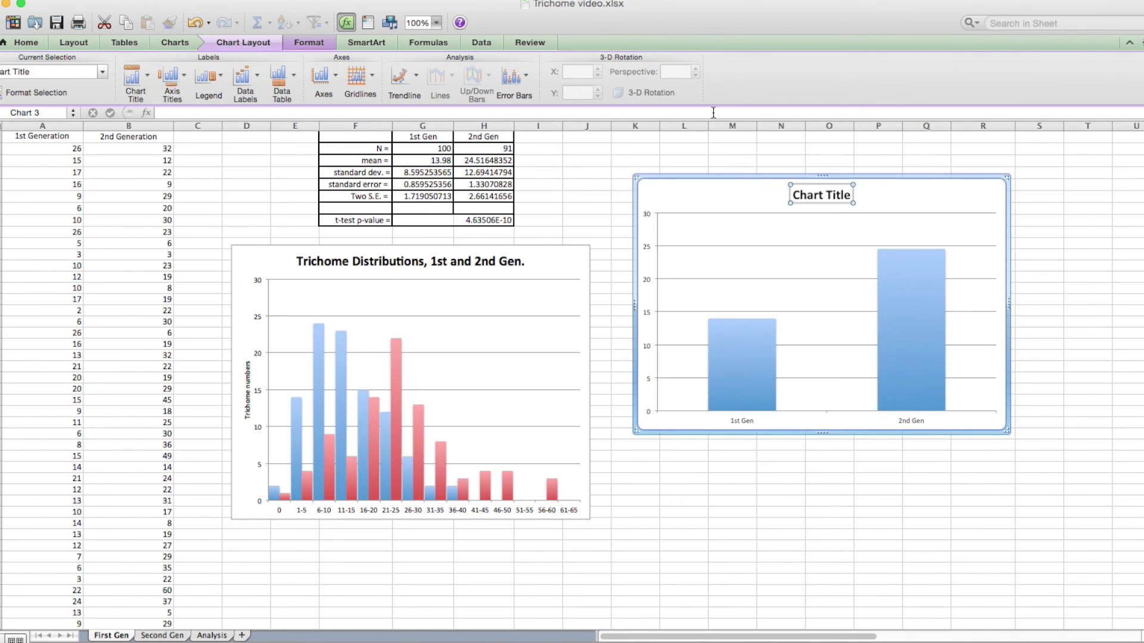
pyautogui.write('Mean')
pyautogui.press('Return')
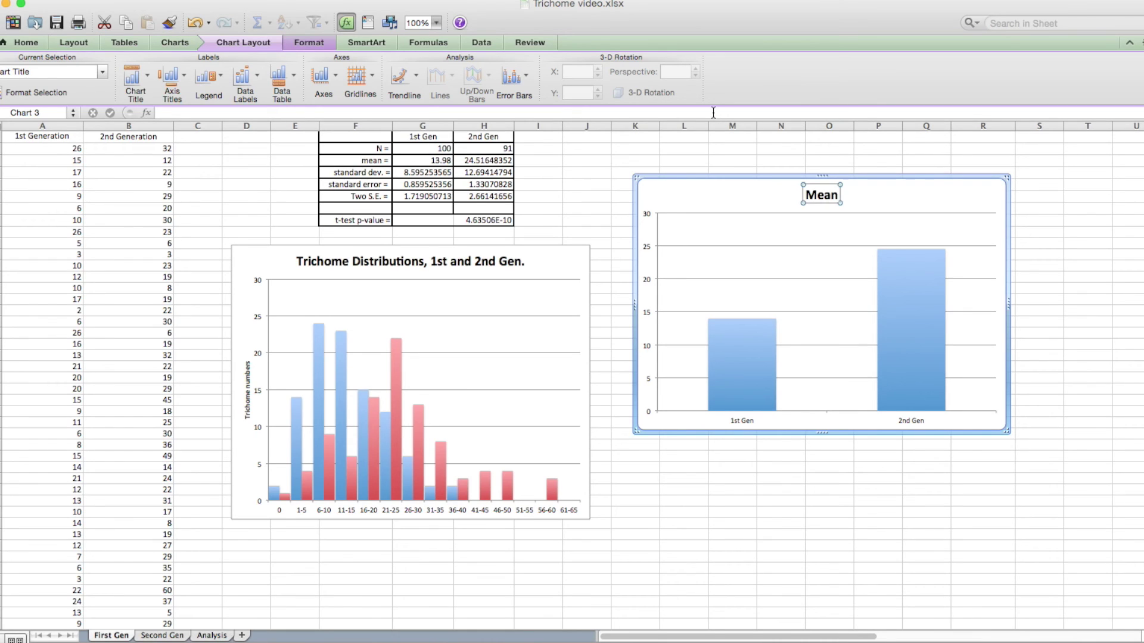
pyautogui.write('Trichome')
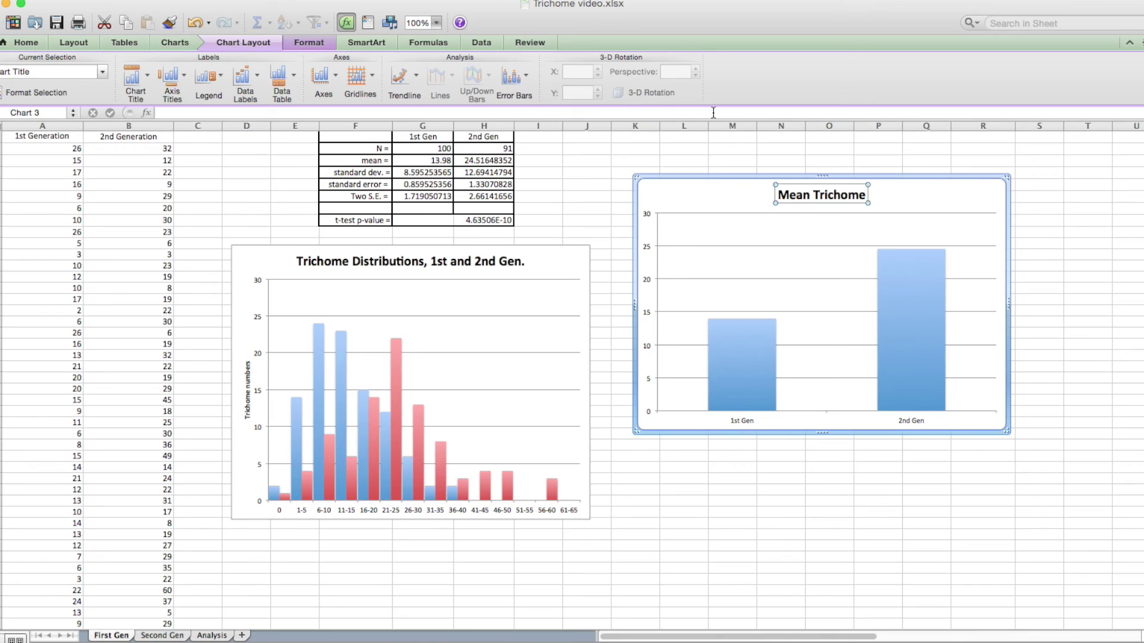
pyautogui.write('s 1s')
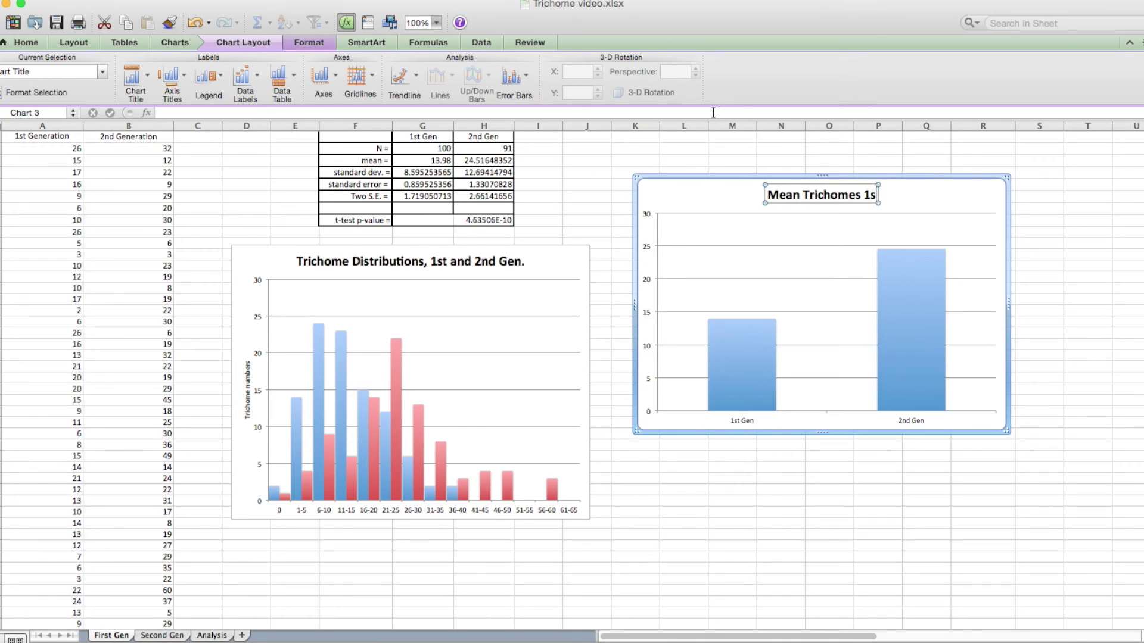
pyautogui.write('t and 2nd')
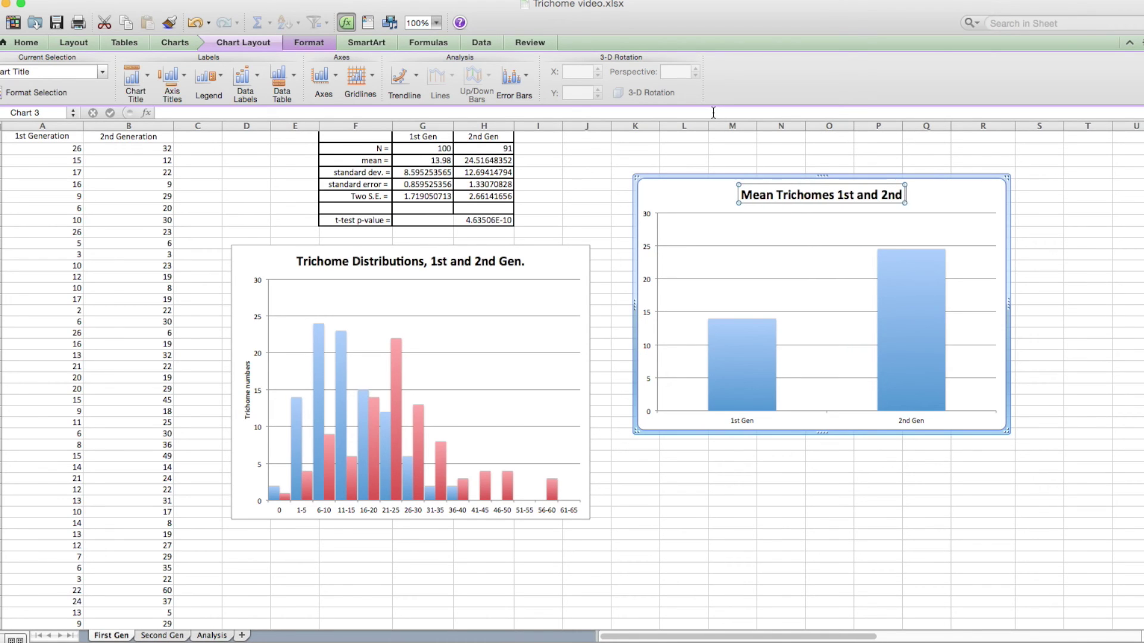
pyautogui.write(' Generation')
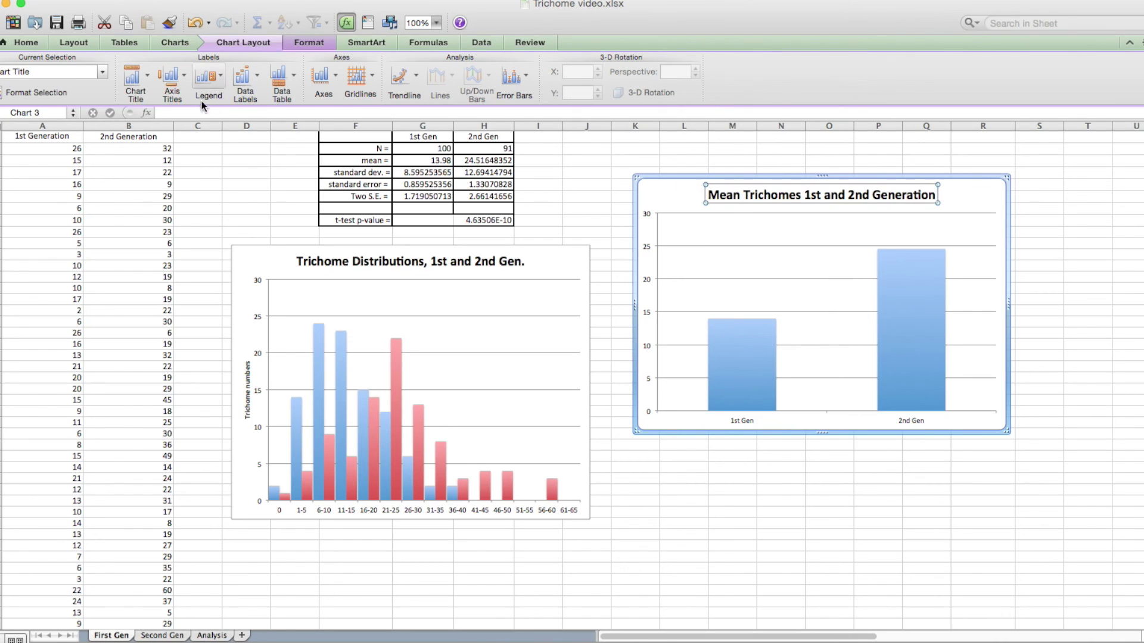
# Add a rotated vertical axis title reading 'Trichome number'
pyautogui.click(170, 76)
pyautogui.moveTo(202, 119)
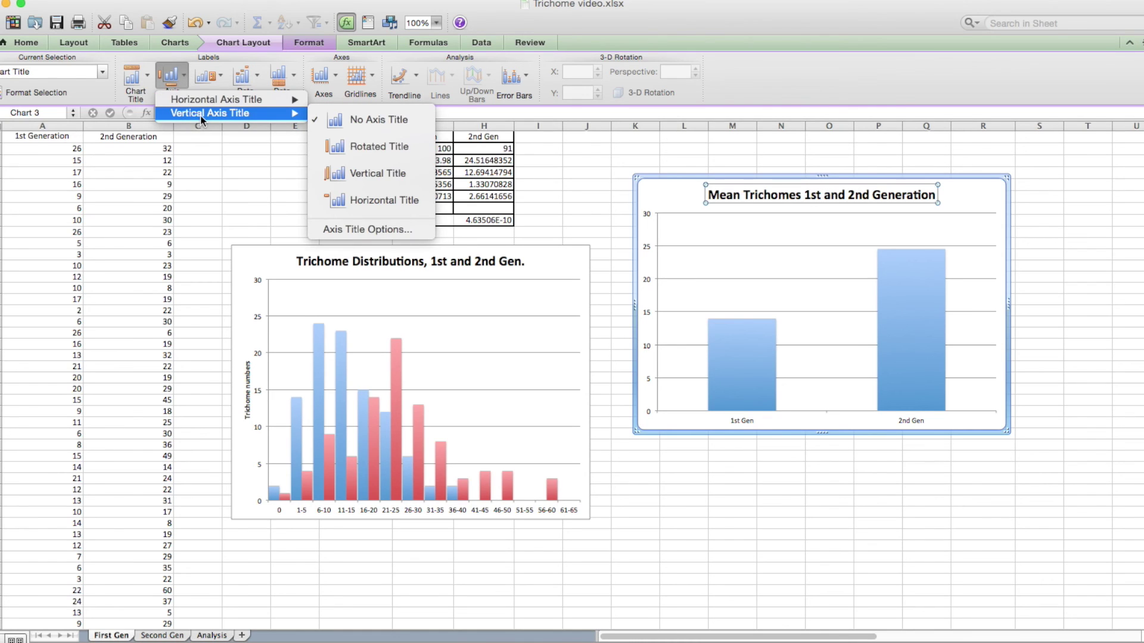
pyautogui.click(381, 155)
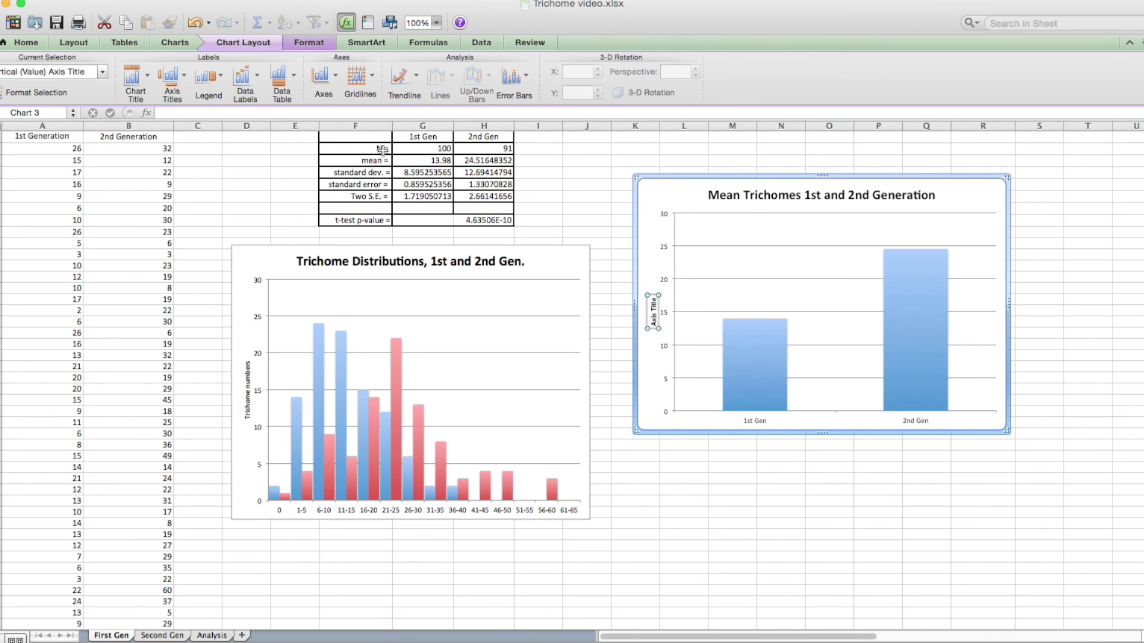
pyautogui.write('Trichome numb')
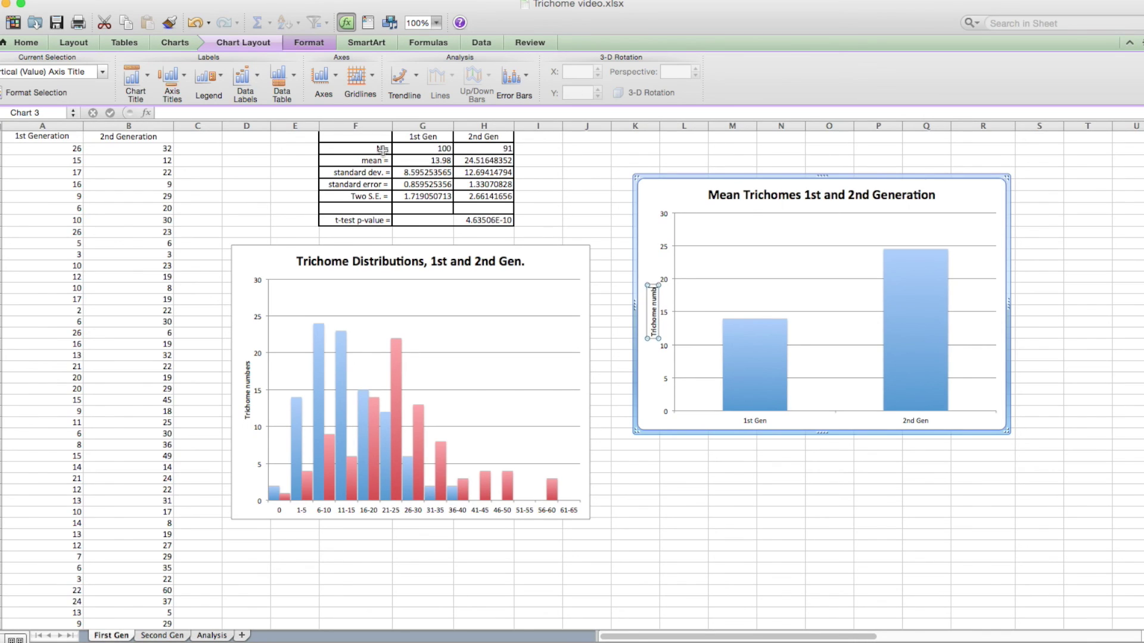
pyautogui.write('er')
pyautogui.click(643, 224)
# Give the mean bars capped error bars in both directions, using custom amounts
pyautogui.moveTo(921, 366)
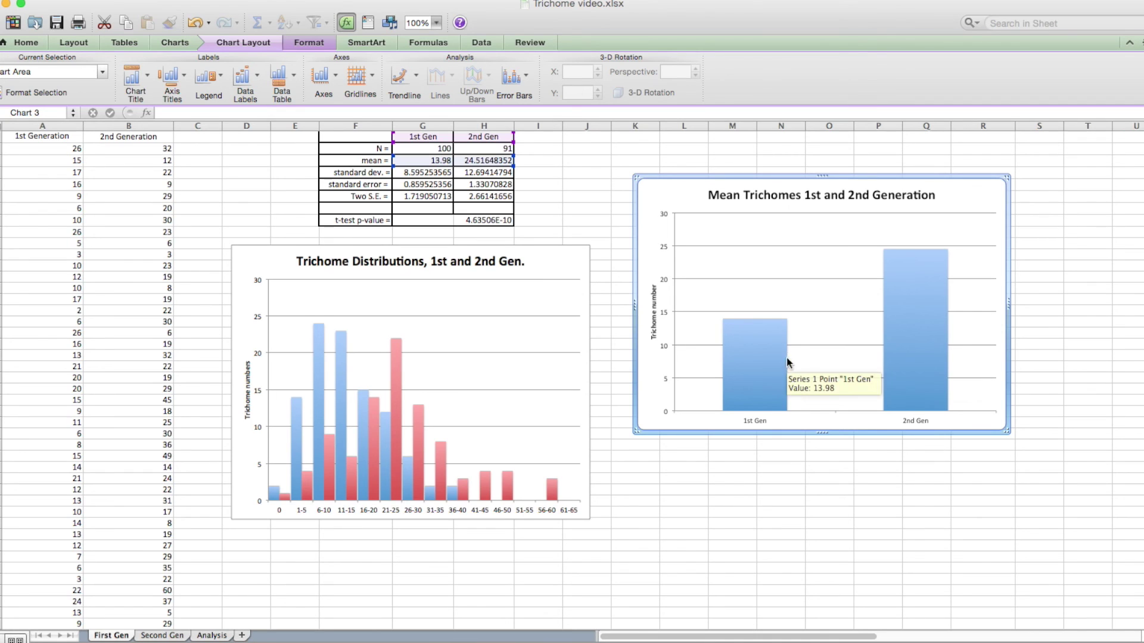
pyautogui.moveTo(755, 345)
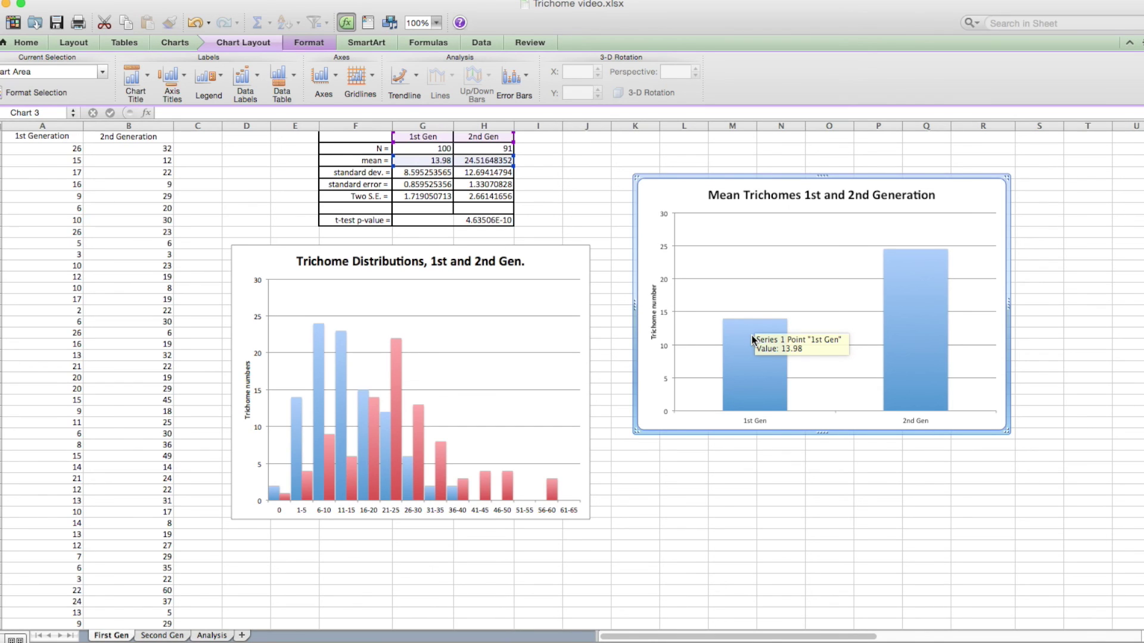
pyautogui.rightClick(752, 340)
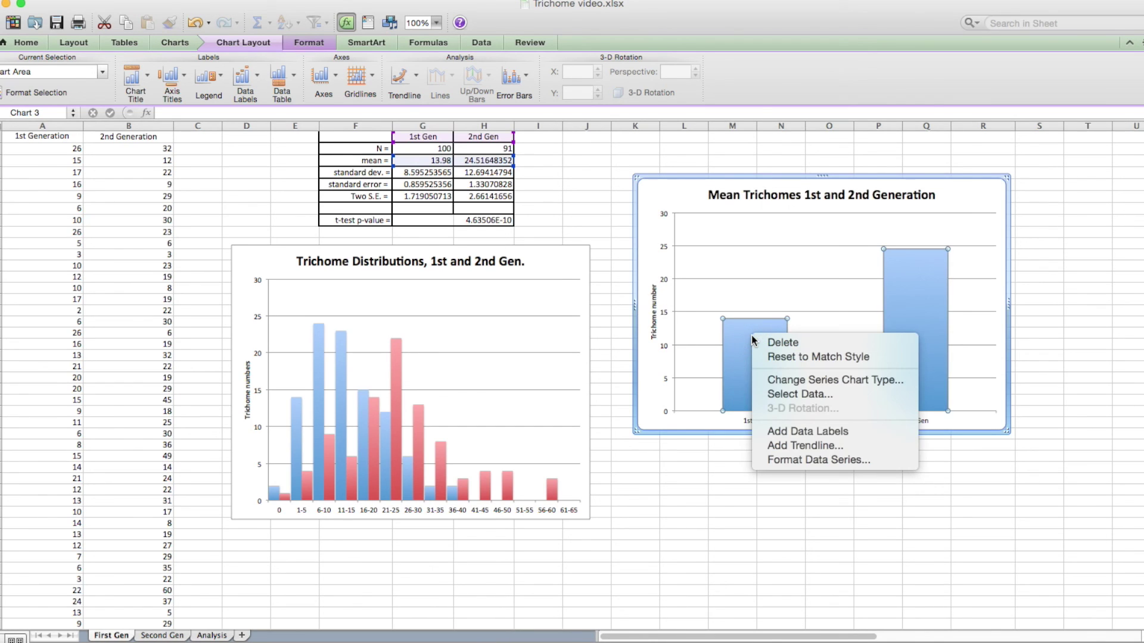
pyautogui.click(801, 460)
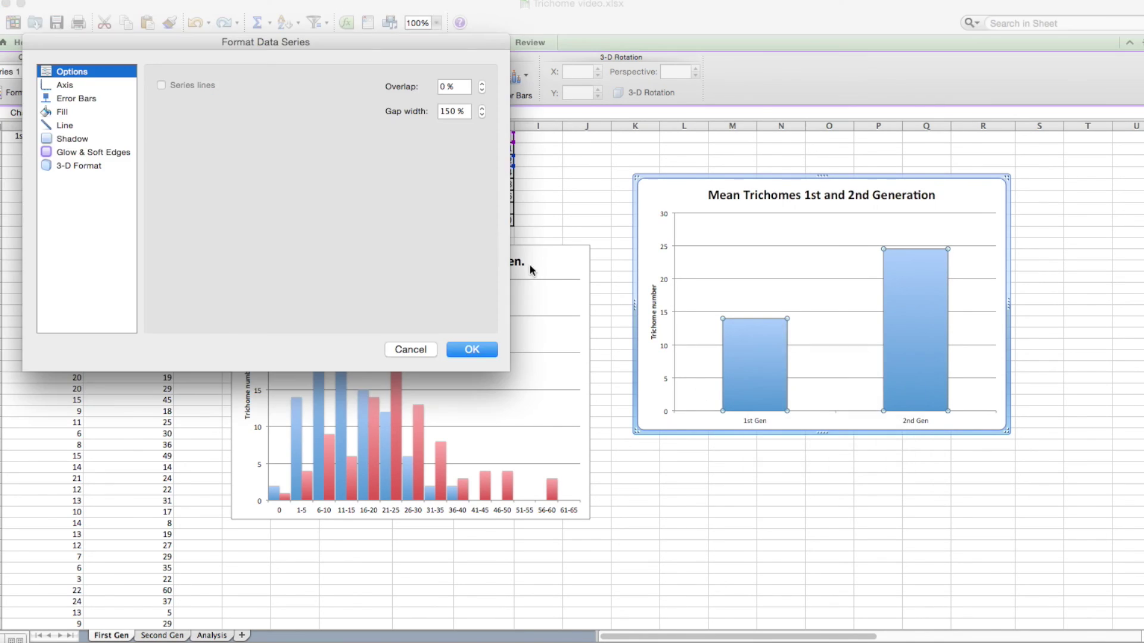
pyautogui.click(83, 100)
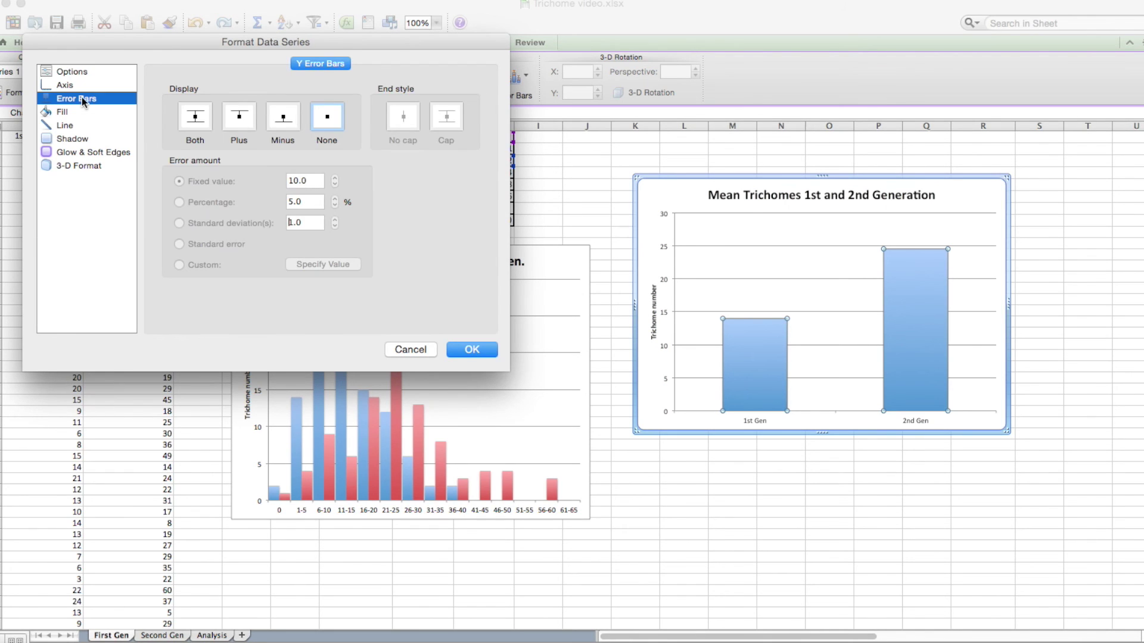
pyautogui.click(197, 116)
pyautogui.click(451, 116)
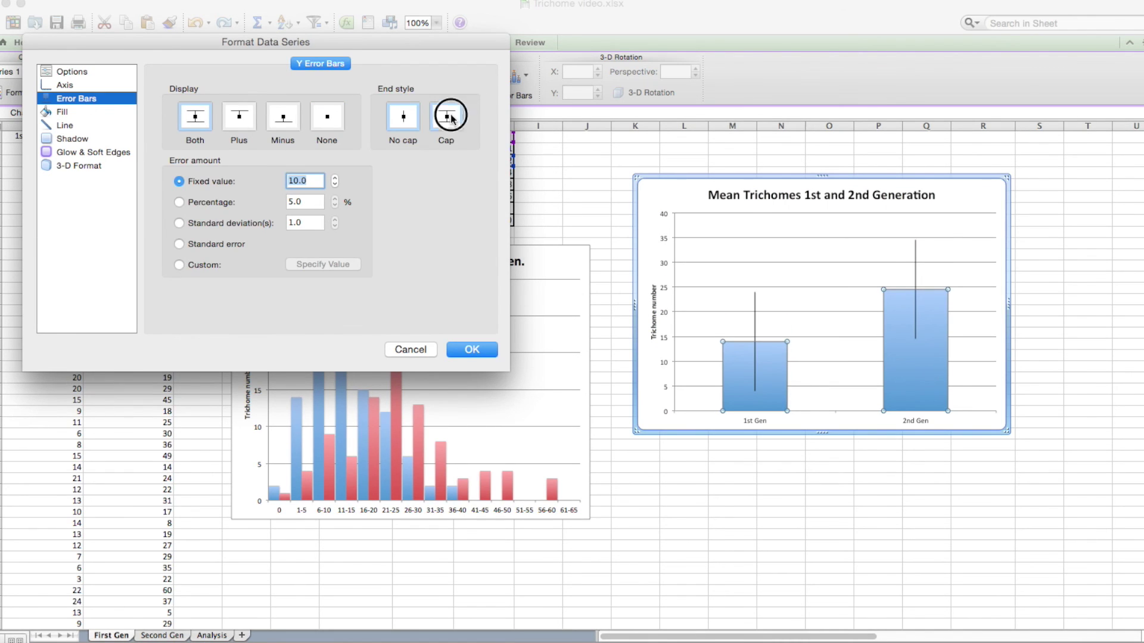
pyautogui.click(180, 265)
# Set both positive and negative error values to the Two S.E. cells G6:H6
pyautogui.click(323, 264)
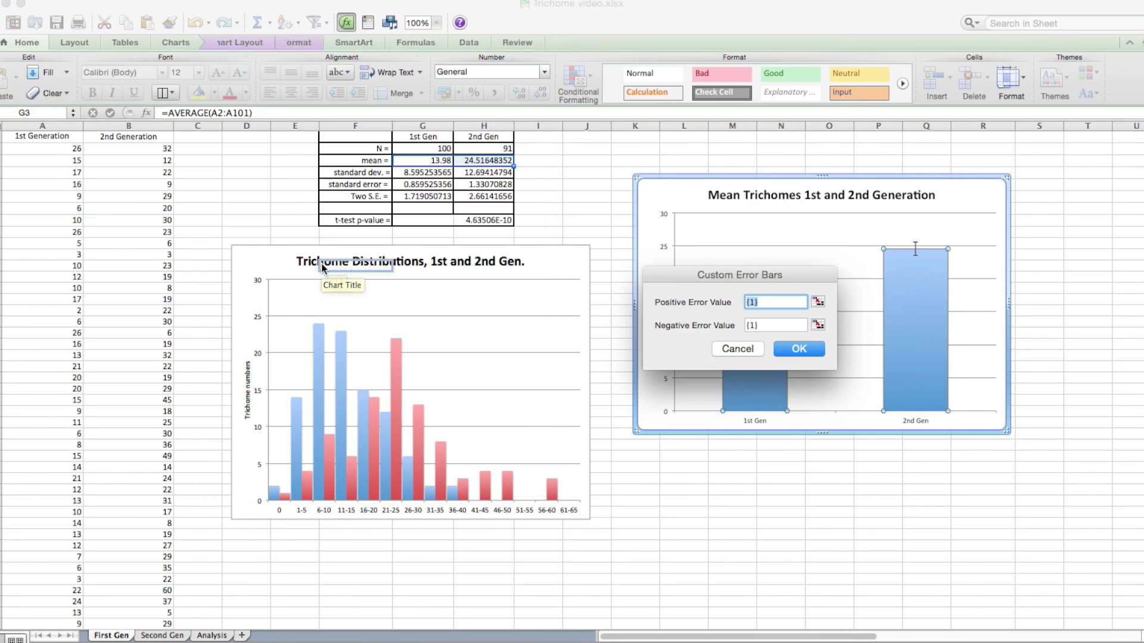
pyautogui.click(818, 304)
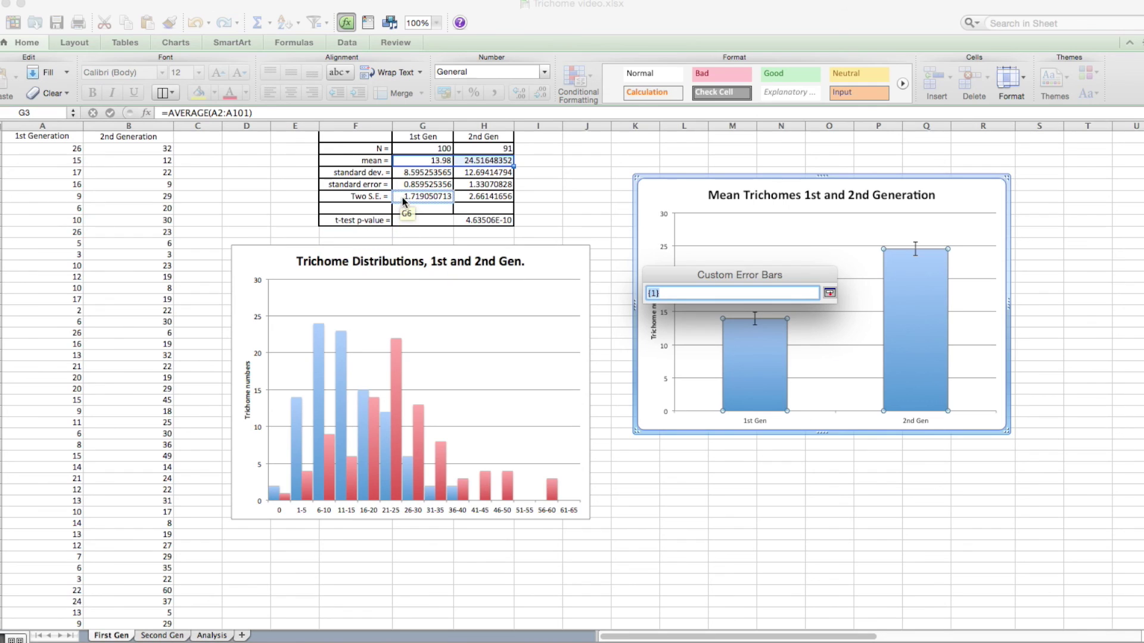
pyautogui.click(424, 199)
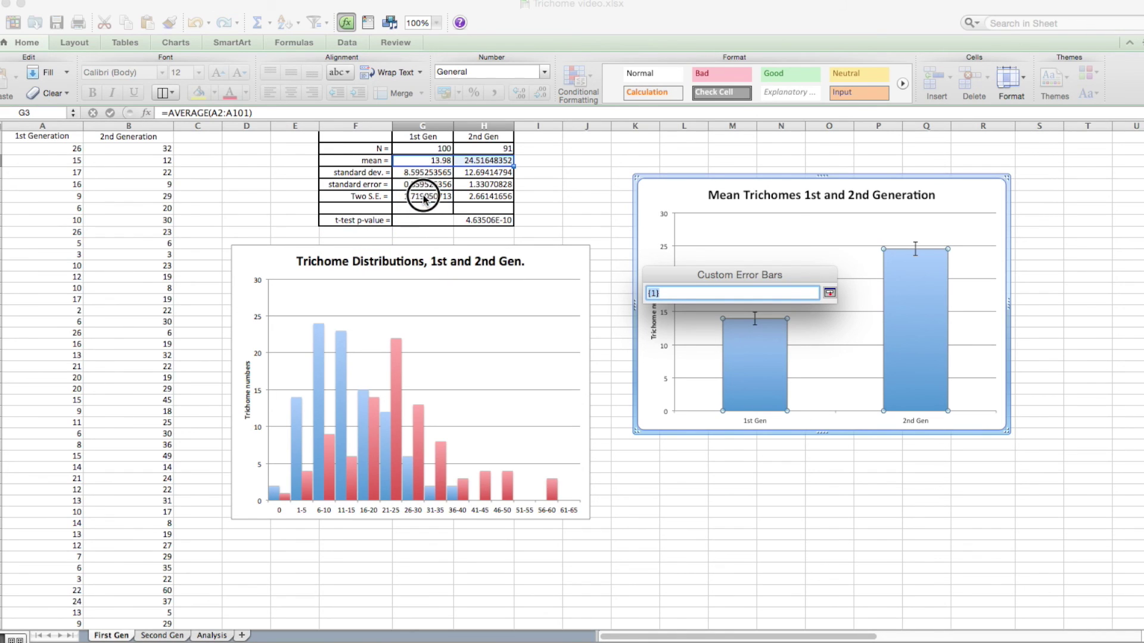
pyautogui.moveTo(425, 199); pyautogui.dragTo(470, 199)
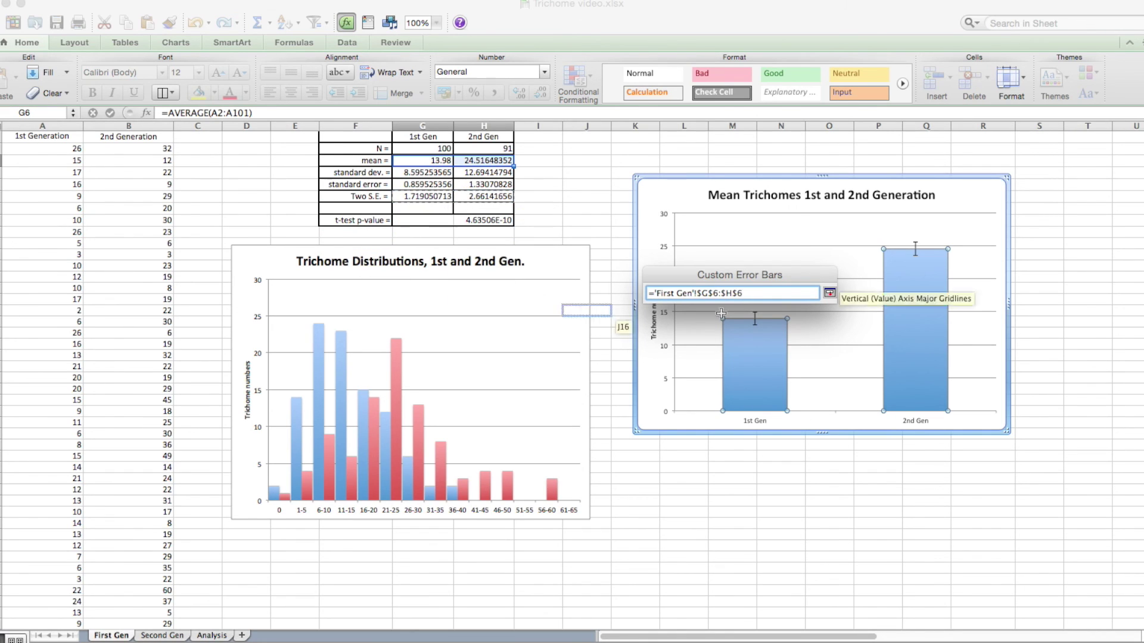
pyautogui.click(830, 294)
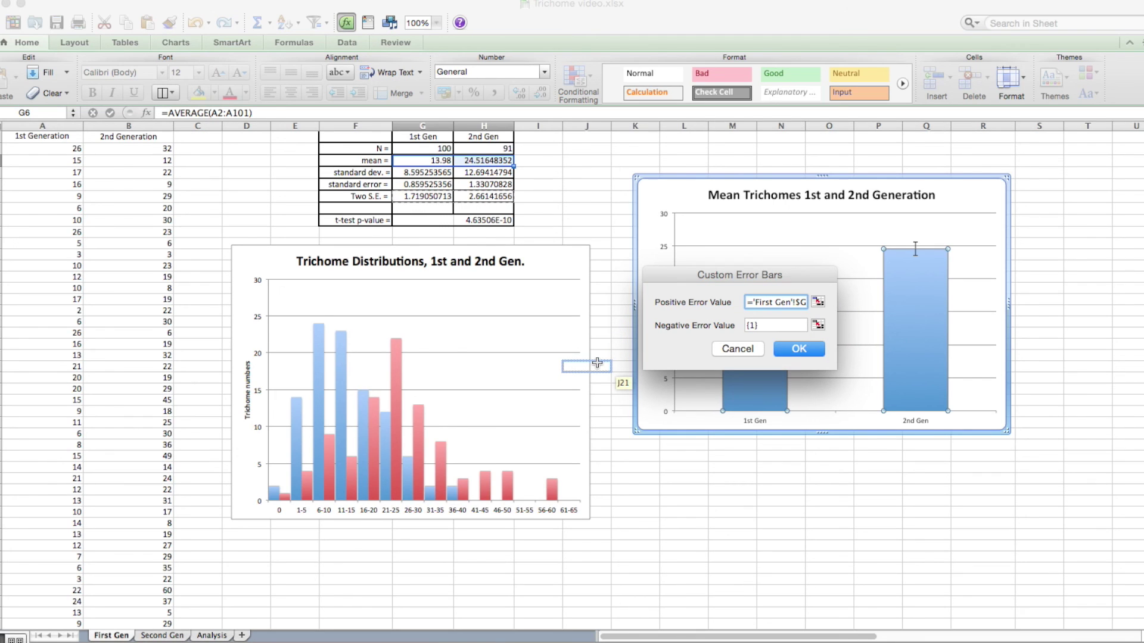
pyautogui.click(818, 325)
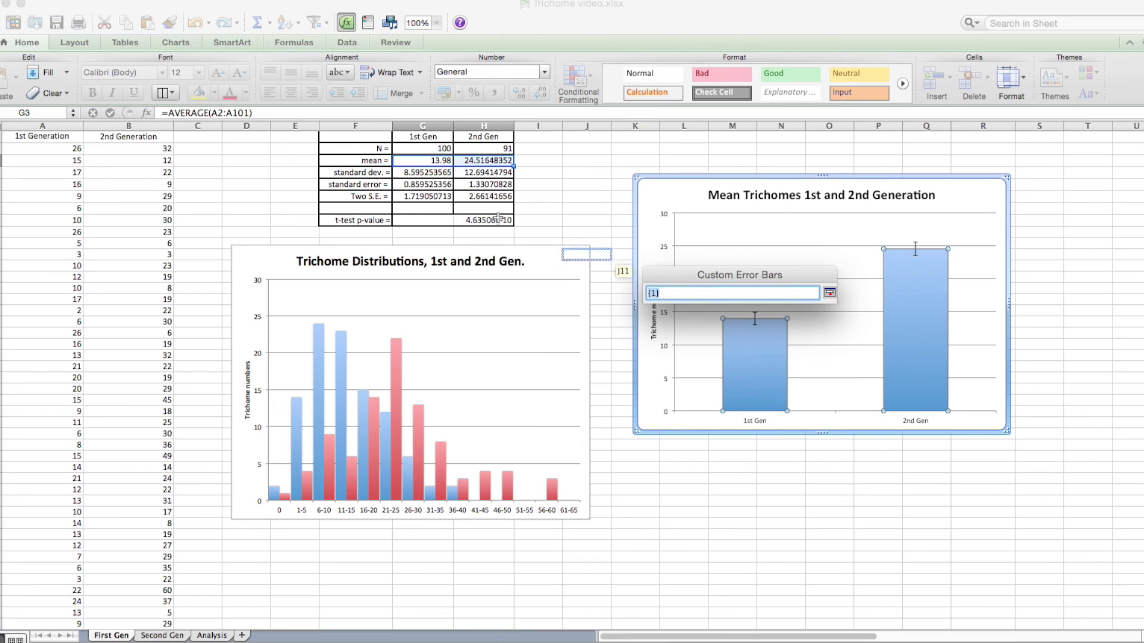
pyautogui.moveTo(420, 197); pyautogui.dragTo(484, 197)
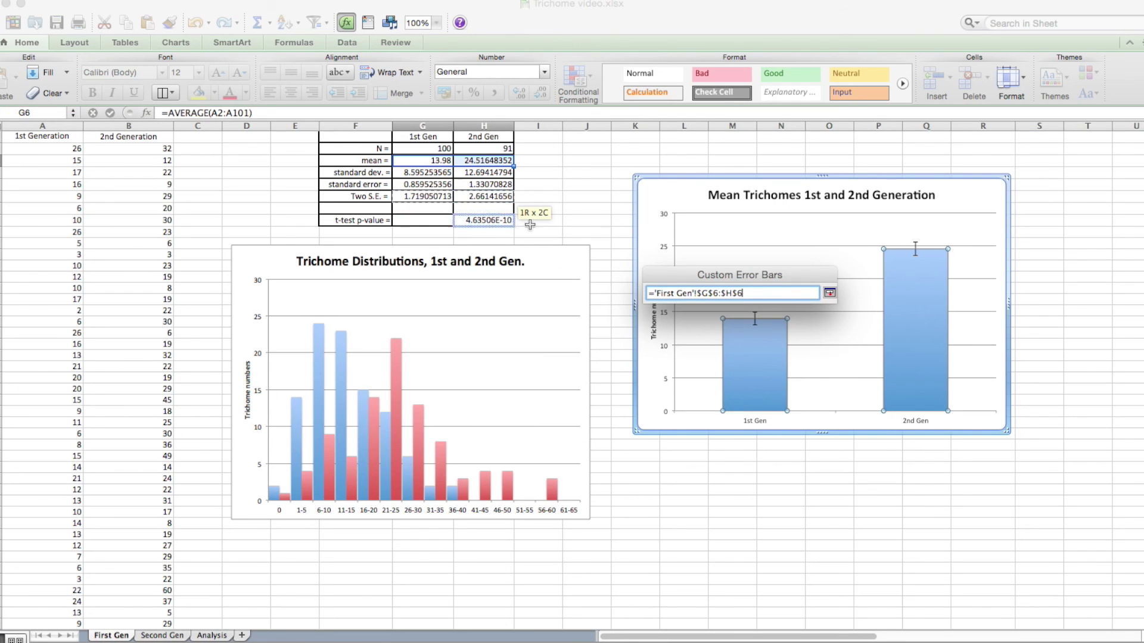
pyautogui.click(829, 293)
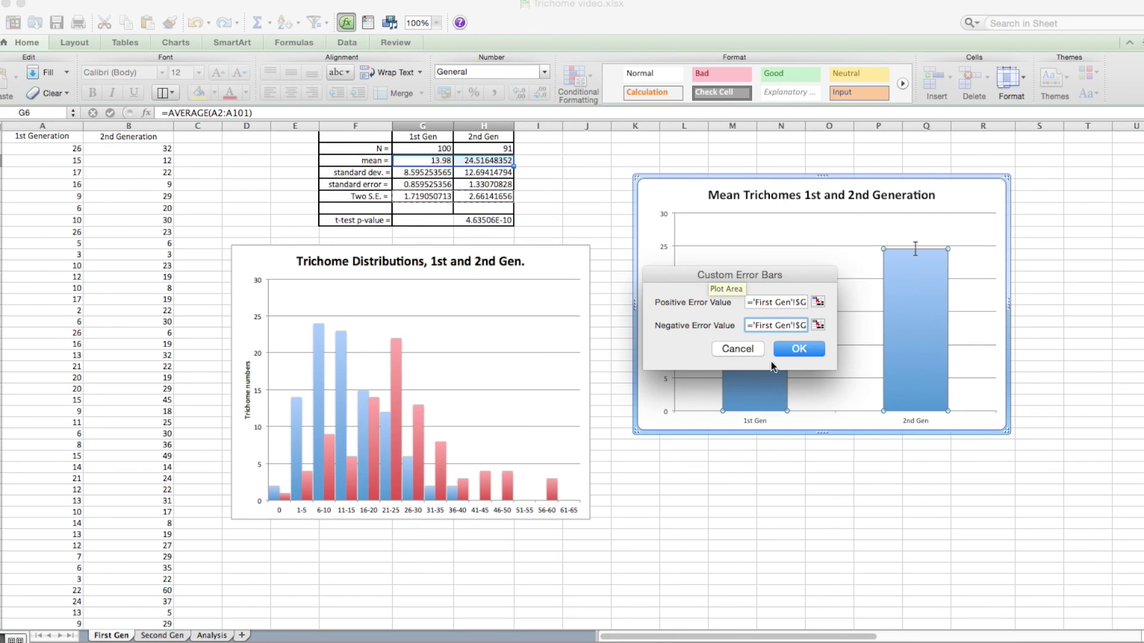
pyautogui.click(798, 349)
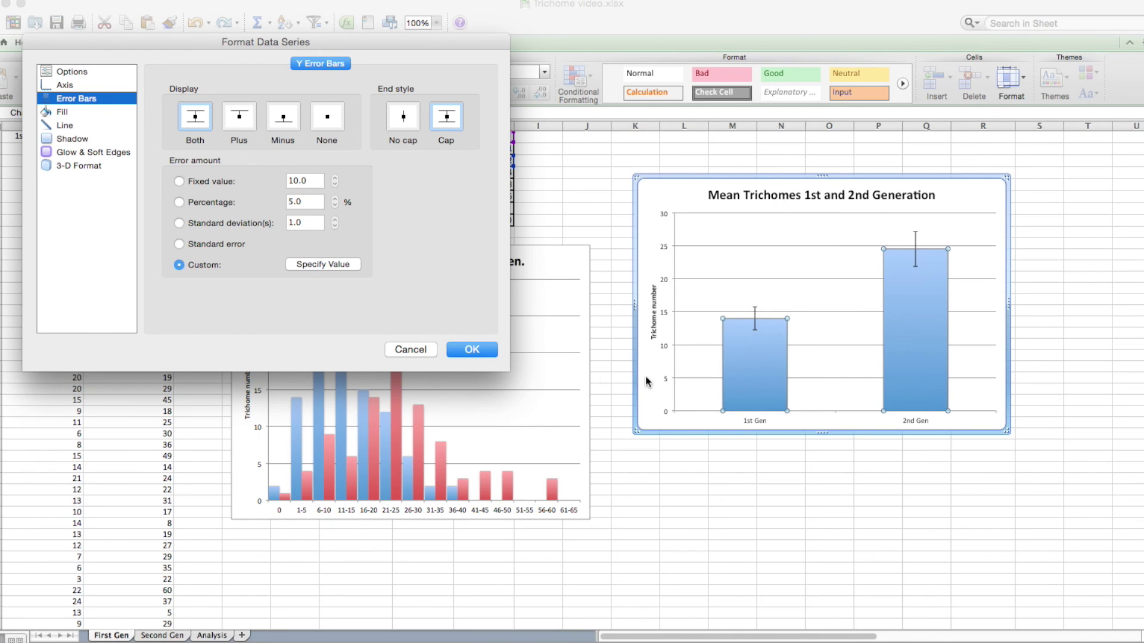
pyautogui.click(471, 350)
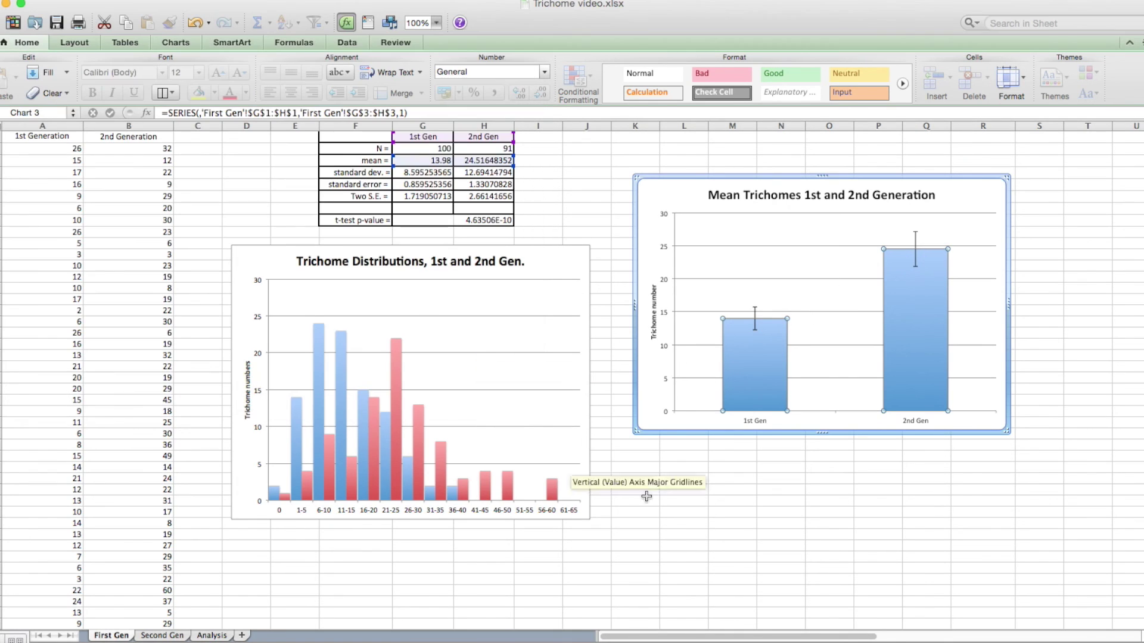
pyautogui.click(783, 496)
# Change the Mean Trichomes chart type from clustered columns to a line chart
pyautogui.moveTo(906, 340)
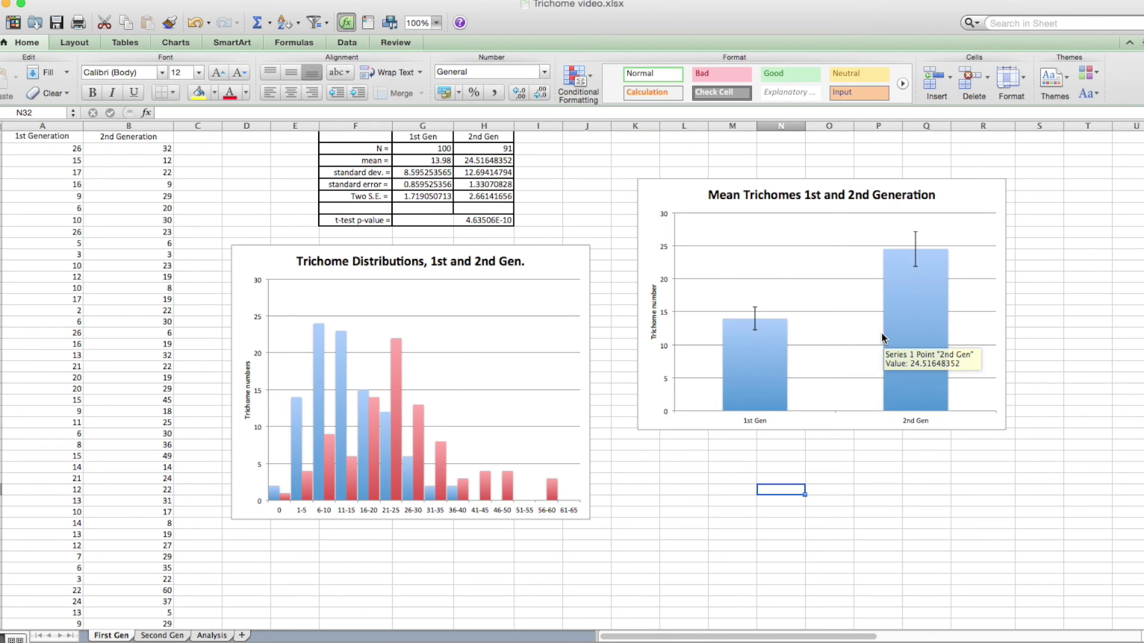
pyautogui.rightClick(675, 195)
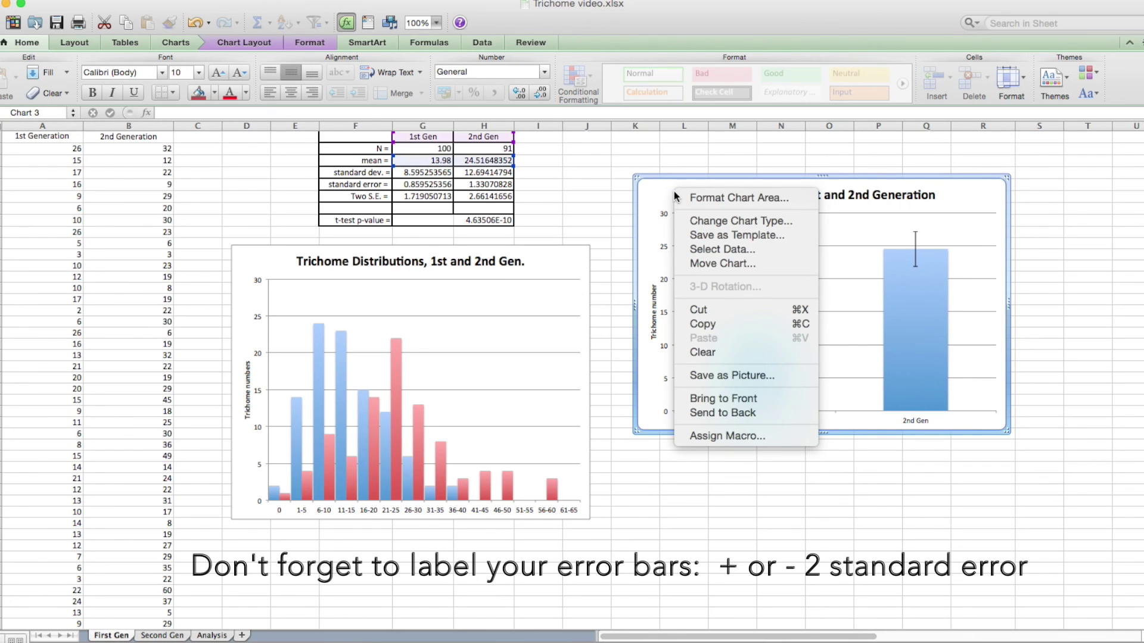
pyautogui.click(710, 221)
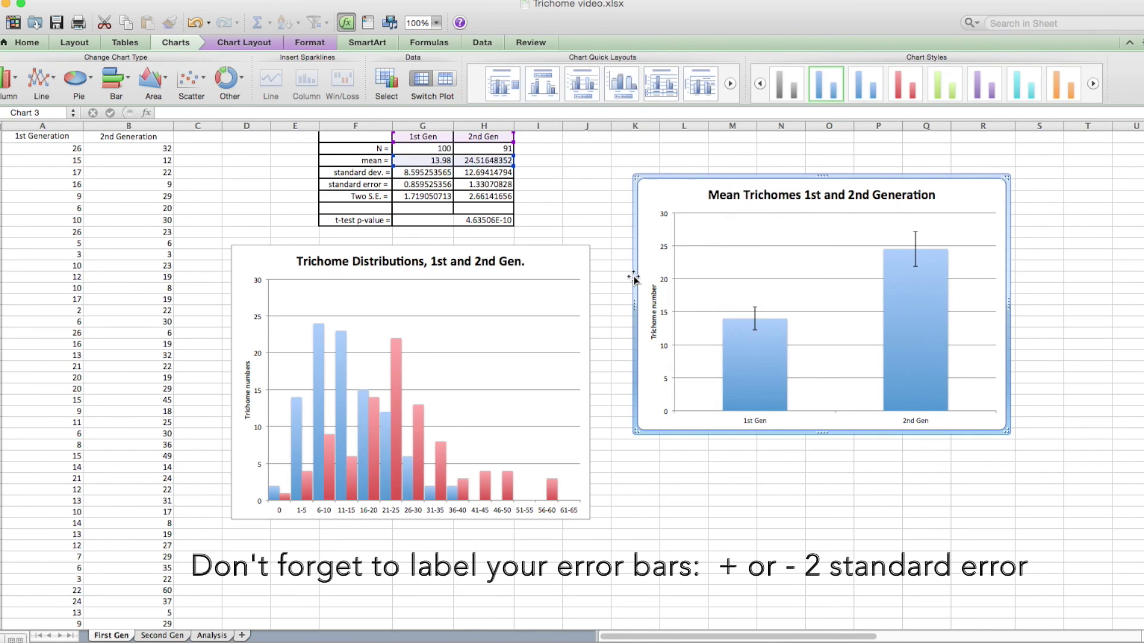
pyautogui.click(45, 81)
pyautogui.click(41, 160)
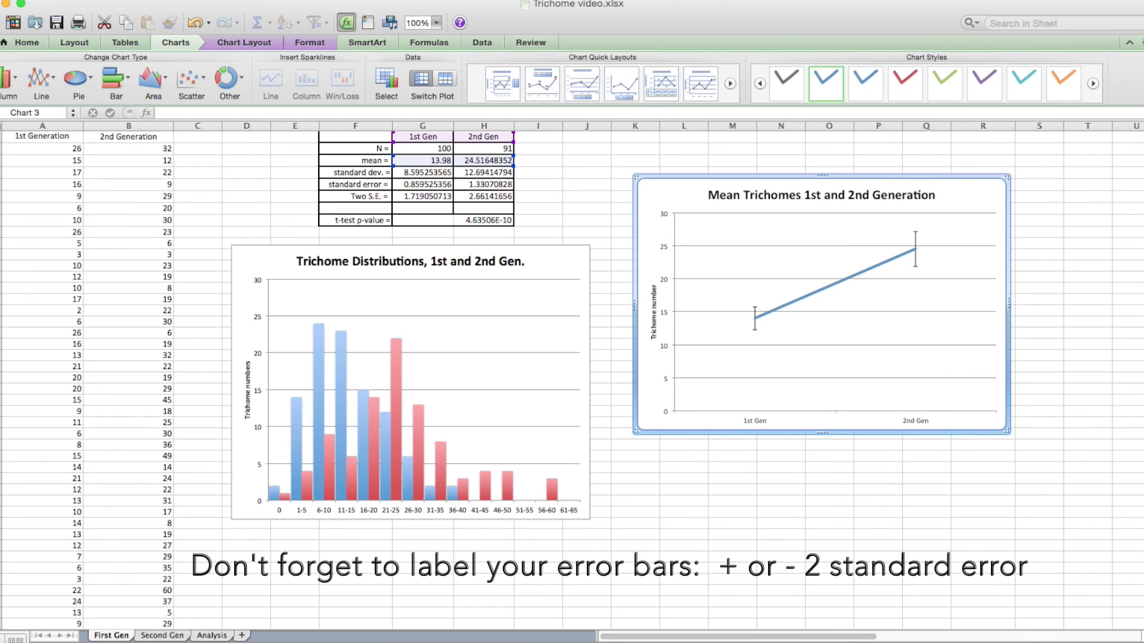
pyautogui.click(709, 501)
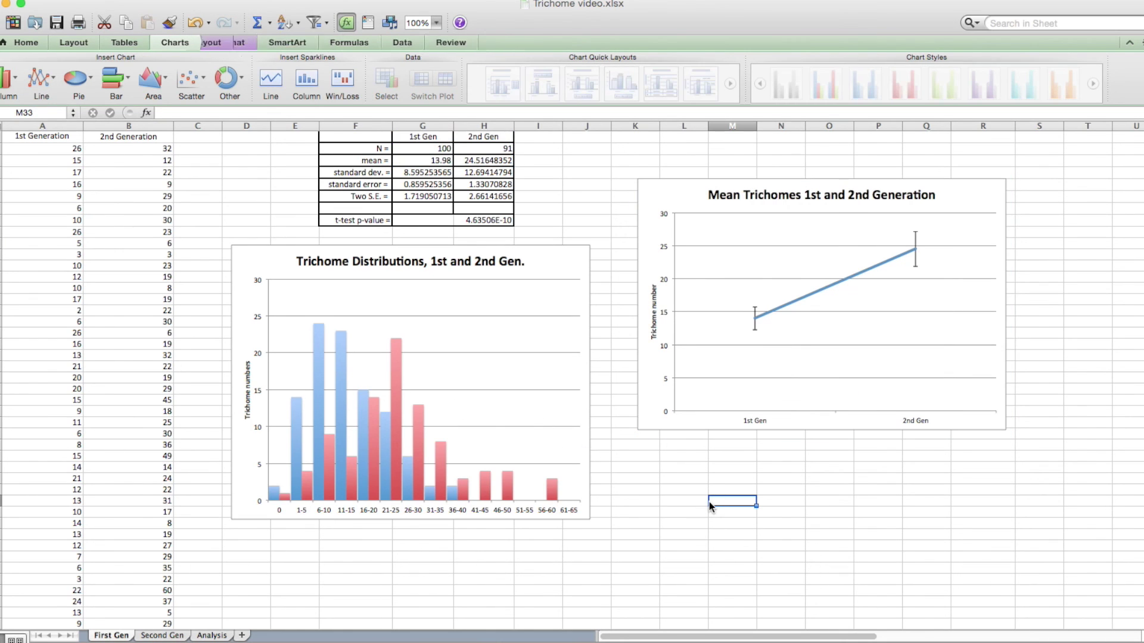